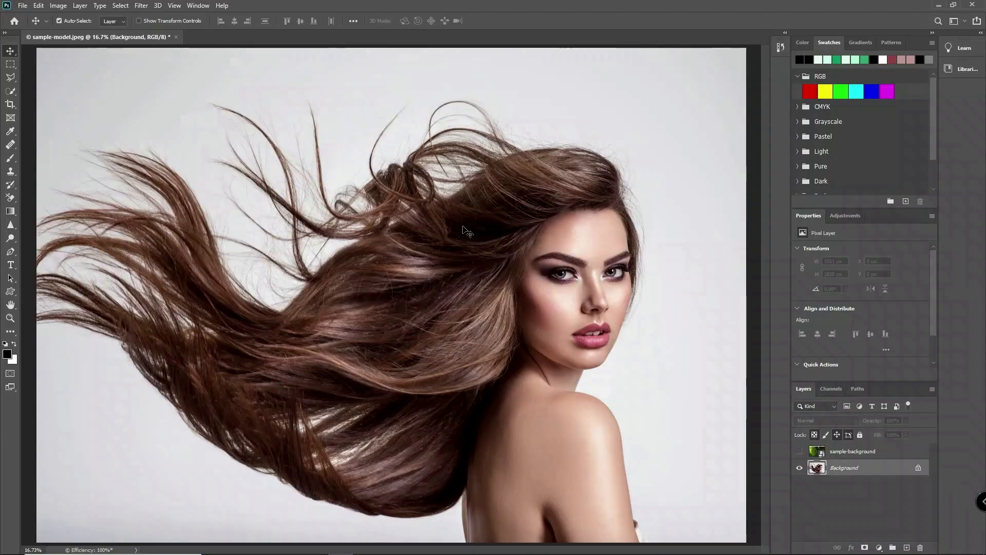
Step: Open the Select and Mask workspace for the Background layer, keeping the Onion Skin view
left_click(11, 64)
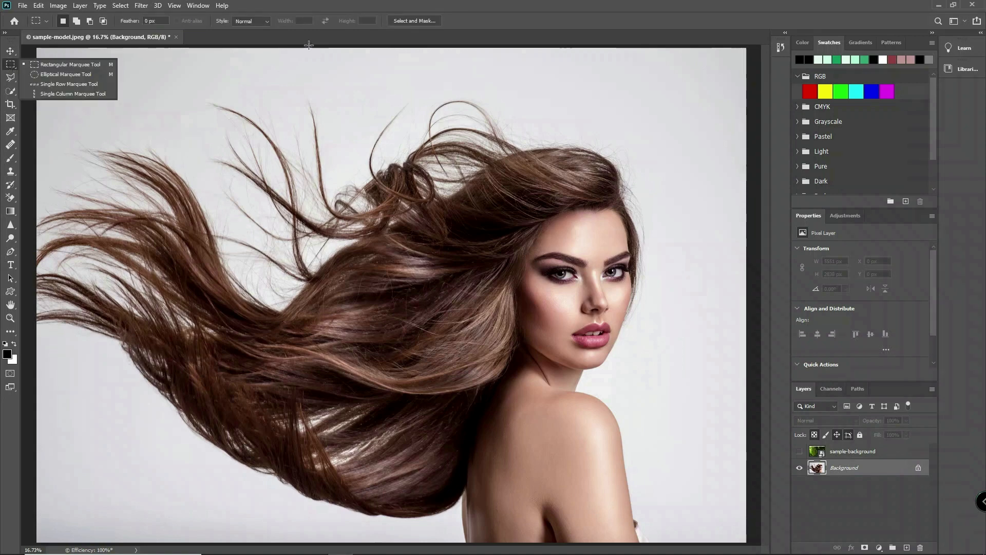
left_click(411, 20)
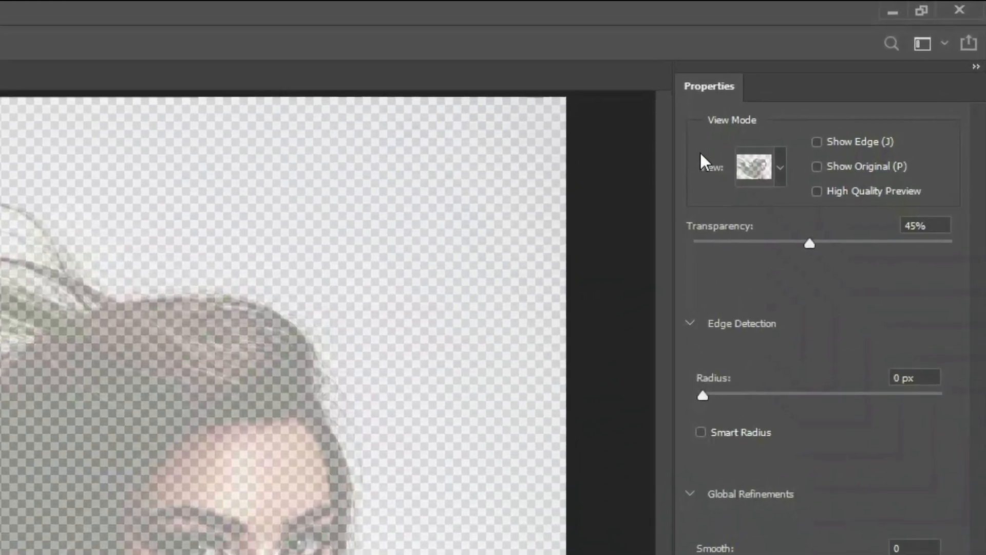
left_click(778, 172)
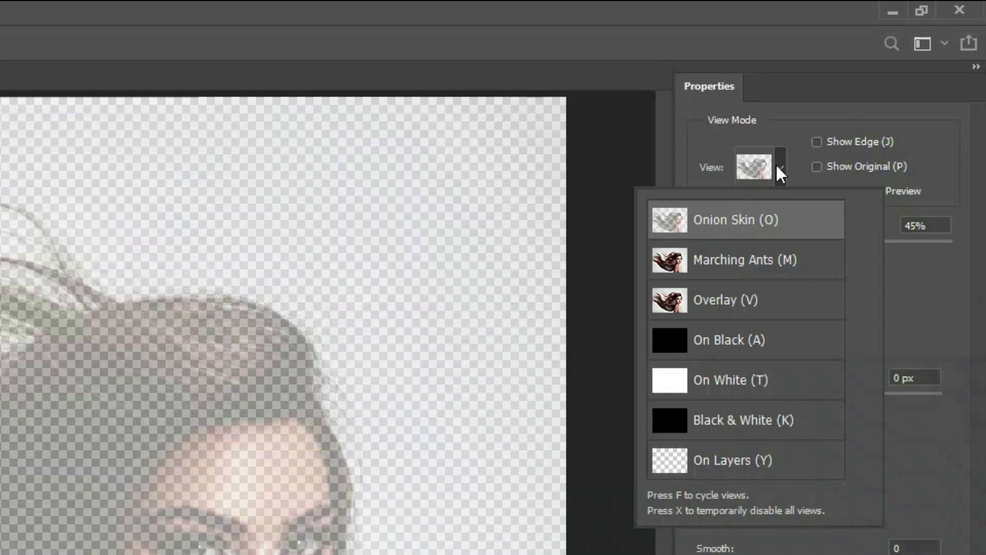
left_click(873, 314)
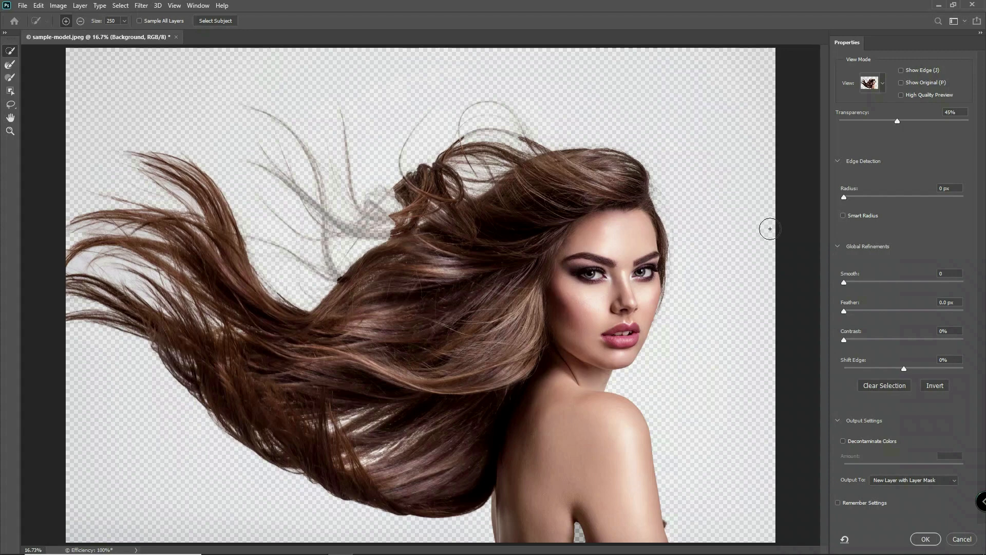
Step: Switch the selection preview to On Black and set its opacity to 60%
left_click(883, 84)
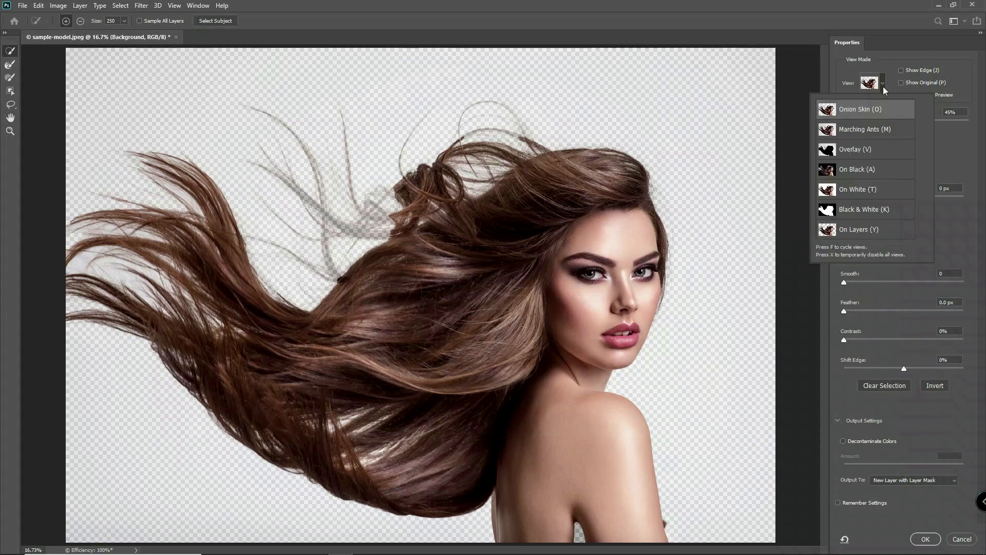
left_click(859, 170)
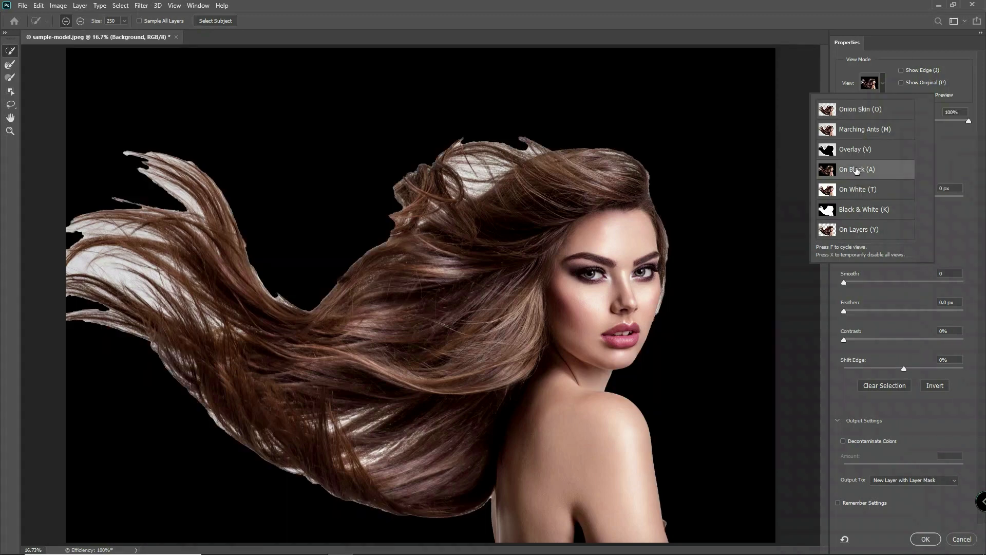
left_click(957, 164)
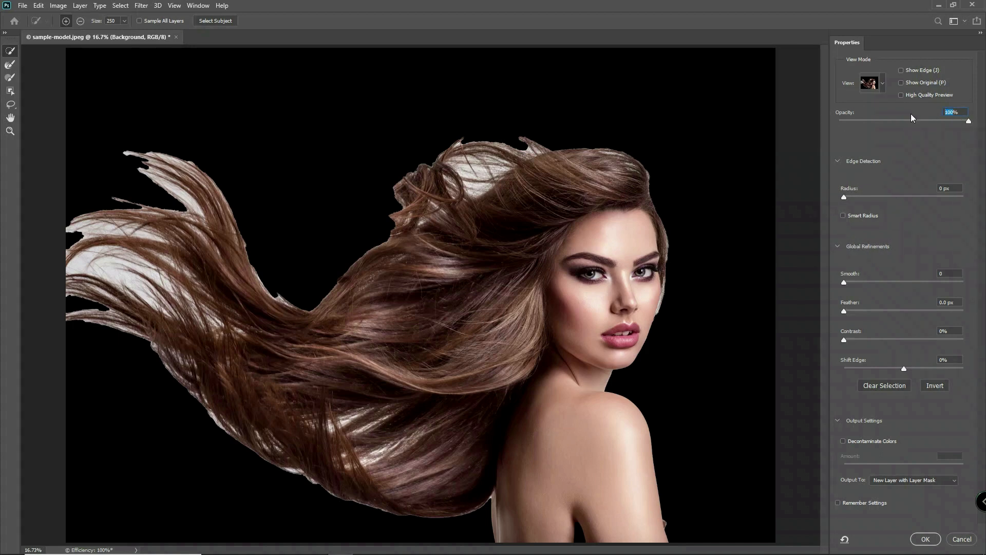
type("60")
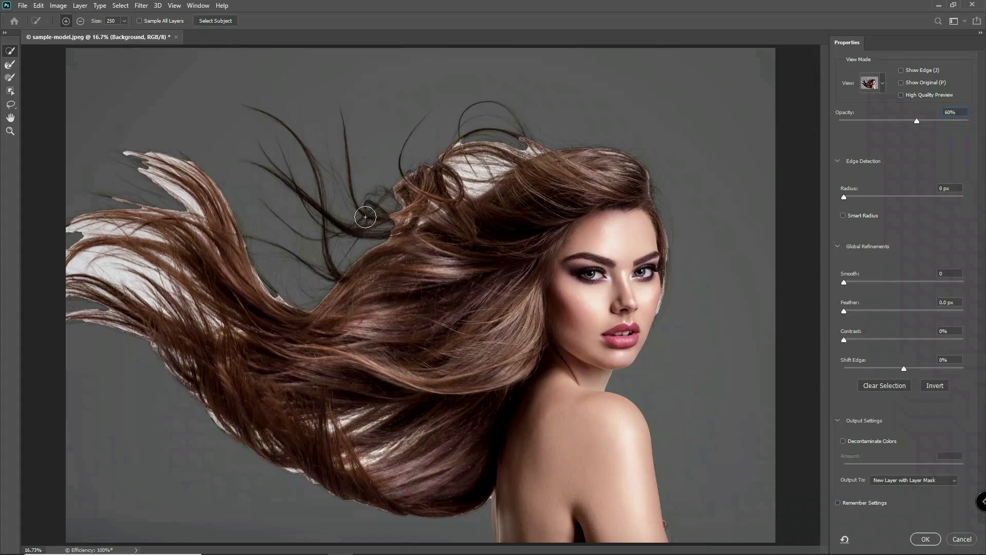
Step: Enlarge the Refine Edge Brush to 1300 and paint over the flyaway hair edges and the gaps in the hair
left_click(12, 67)
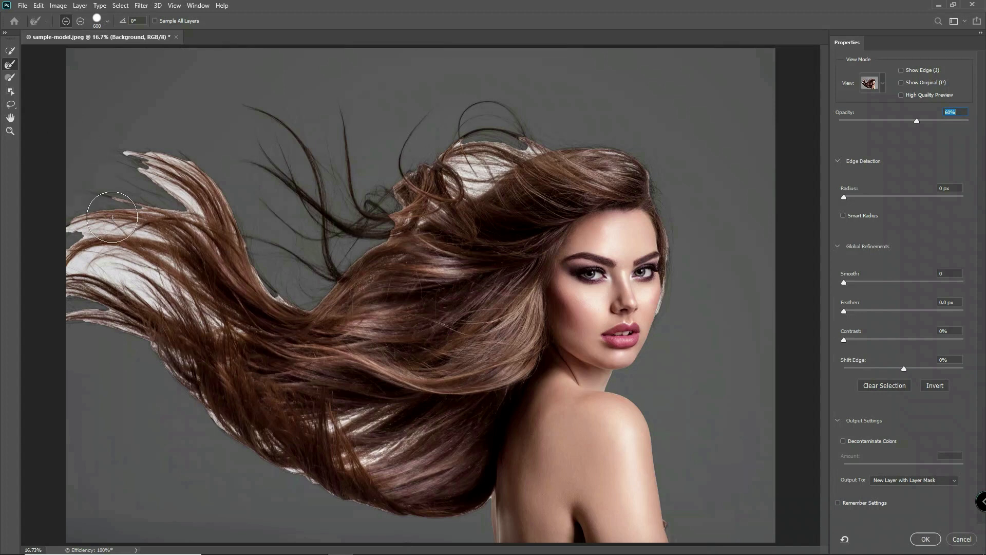
key("bracketright")
key("bracketright")
key("bracketright")
key("bracketright")
key("bracketright")
key("bracketright")
key("bracketright")
mouse_move(478, 438)
left_mouse_down()
mouse_move(480, 459)
mouse_move(454, 474)
mouse_move(340, 454)
mouse_move(311, 432)
mouse_move(208, 397)
mouse_move(77, 294)
mouse_move(74, 275)
mouse_move(104, 186)
mouse_move(225, 139)
mouse_move(326, 134)
mouse_move(320, 148)
mouse_move(259, 176)
mouse_move(288, 199)
mouse_move(324, 156)
mouse_move(461, 121)
mouse_move(465, 167)
mouse_move(394, 221)
mouse_move(314, 263)
mouse_move(252, 262)
mouse_move(248, 233)
mouse_move(309, 196)
mouse_move(445, 179)
mouse_move(505, 156)
left_mouse_up()
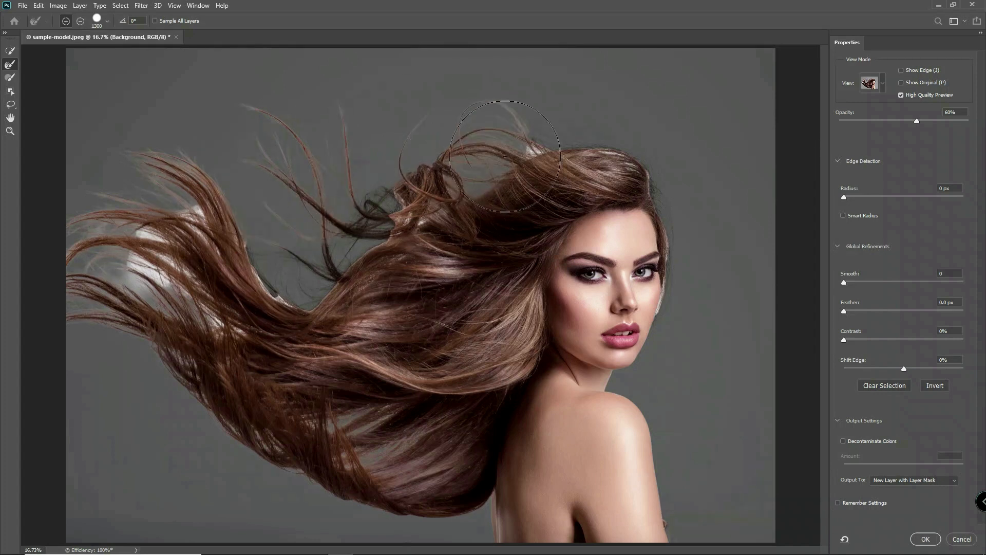
Step: Refine the selection edge from the crown of the head down the outer side of the face with a smaller brush
left_click(600, 124)
key("bracketleft")
key("bracketleft")
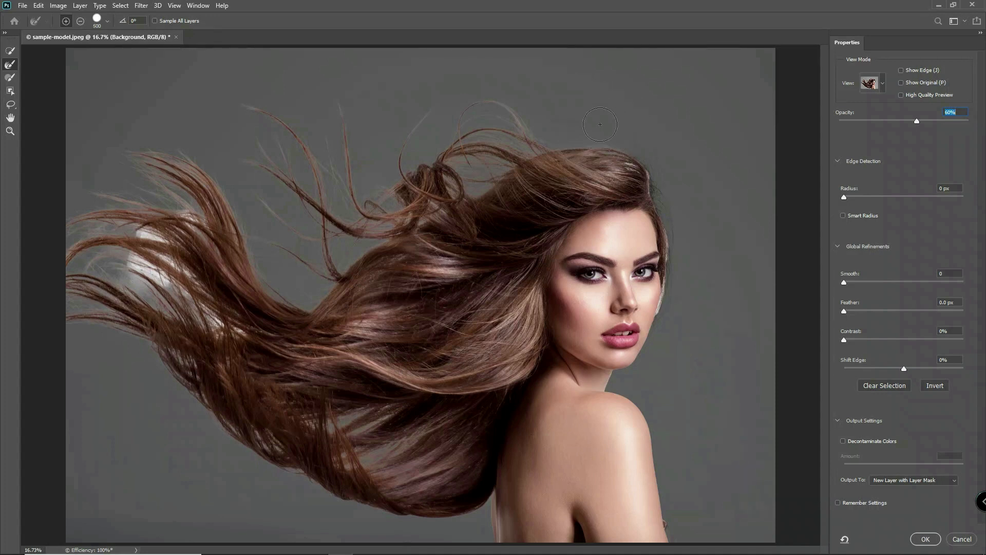
mouse_move(628, 159)
left_mouse_down()
mouse_move(674, 233)
mouse_move(664, 327)
left_mouse_up()
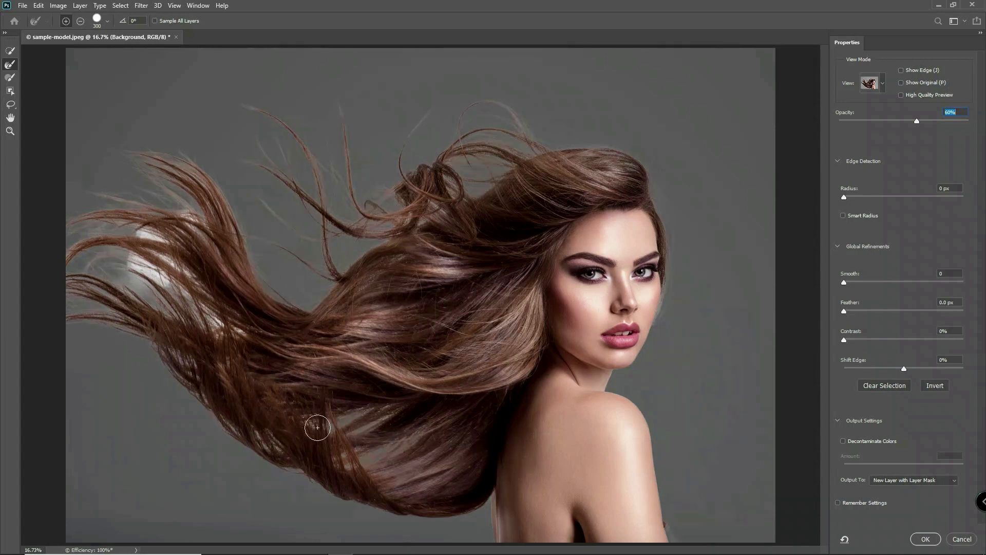
Step: Enlarge the Refine Edge Brush to 900 and paint over the white background left between the trailing hair strands
key("bracketright")
key("bracketright")
key("bracketright")
left_click_drag(200, 312, 135, 232)
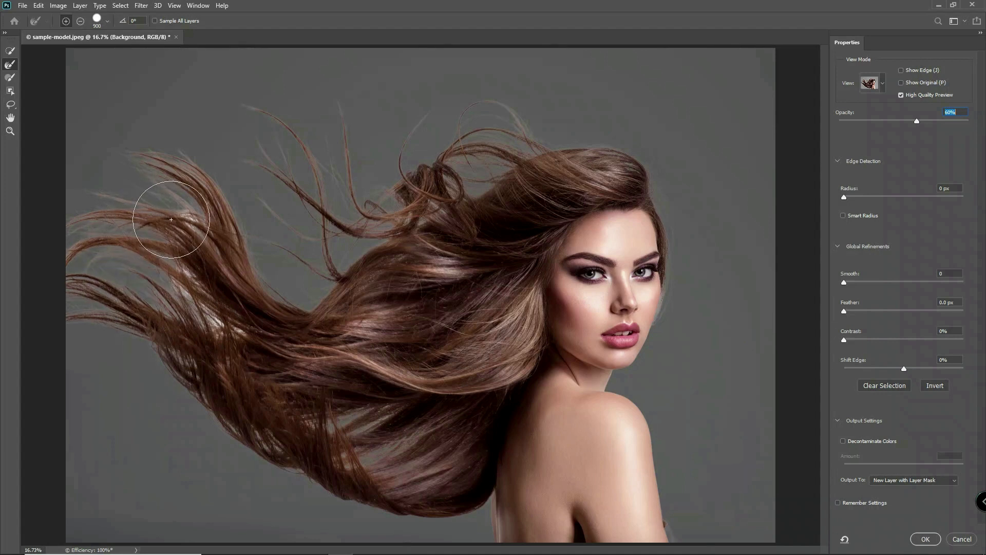
mouse_move(170, 200)
left_mouse_down()
mouse_move(193, 245)
mouse_move(171, 251)
mouse_move(170, 271)
mouse_move(217, 324)
mouse_move(188, 235)
mouse_move(165, 209)
mouse_move(135, 209)
mouse_move(186, 360)
left_mouse_up()
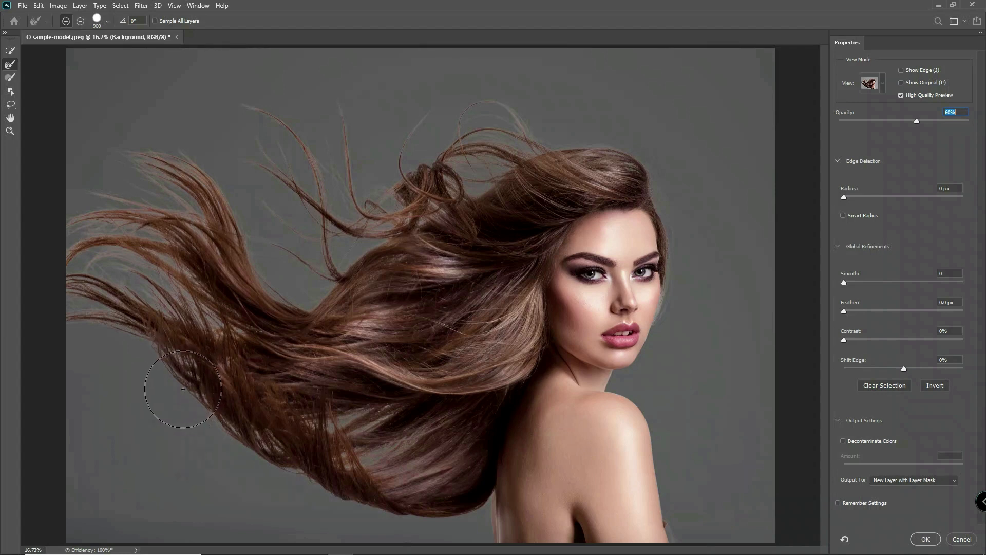
Step: With the Brush tool and the On Layers view, paint back the semi-transparent areas of the woman's back
key("b")
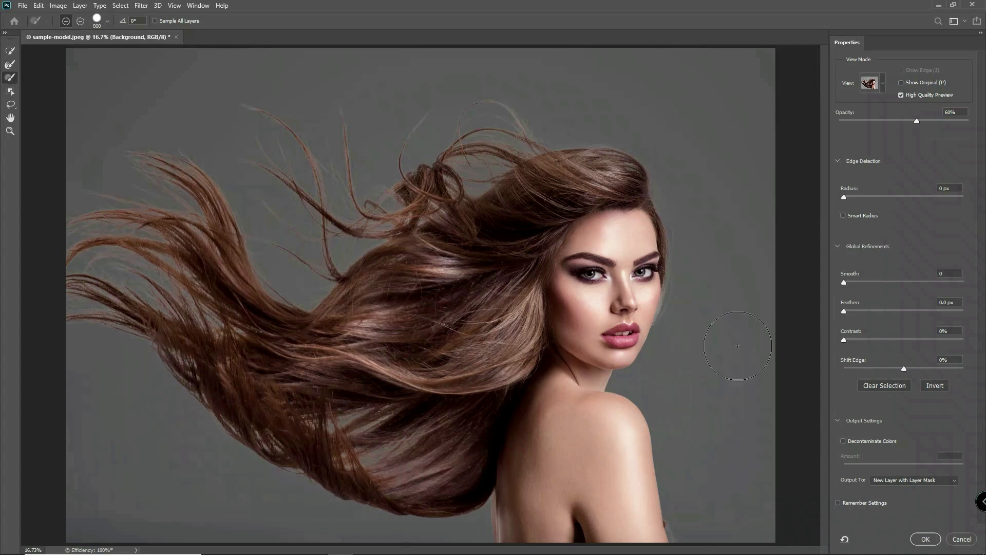
left_click(882, 85)
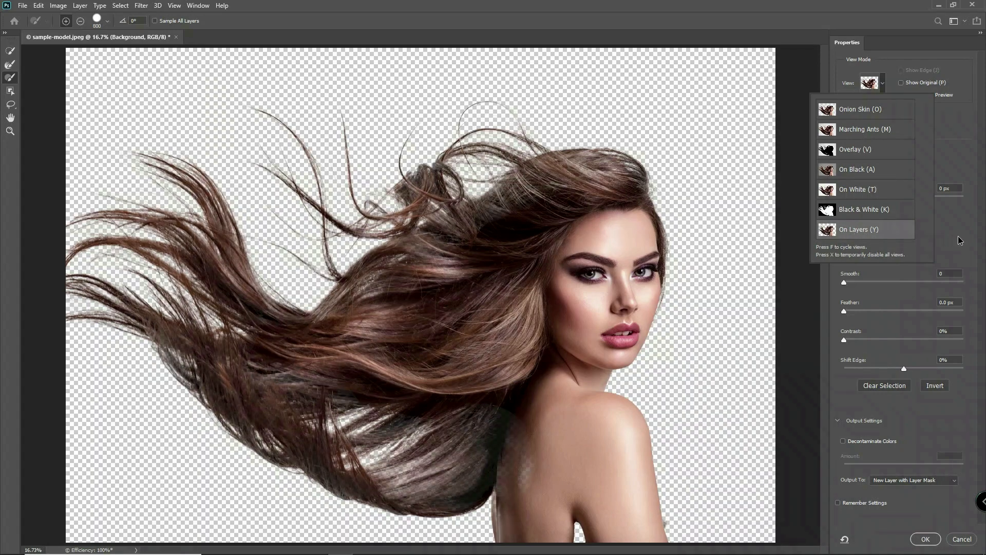
left_click(958, 237)
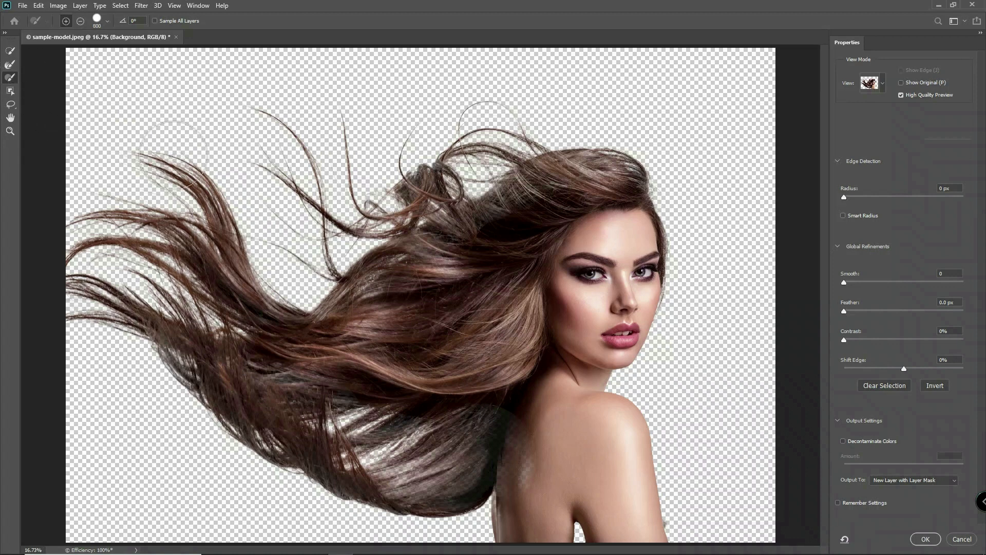
mouse_move(530, 477)
left_mouse_down()
mouse_move(533, 436)
mouse_move(527, 511)
mouse_move(565, 512)
mouse_move(573, 528)
mouse_move(614, 527)
mouse_move(639, 545)
left_mouse_up()
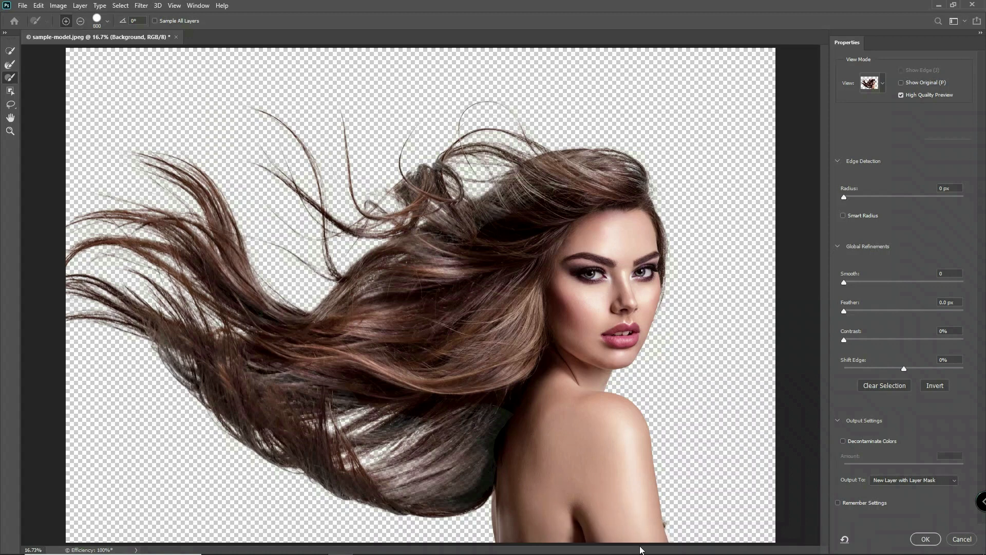
Step: Reduce the brush size to 200 and paint back the white garment at the arm's lower edge
key("bracketleft")
key("bracketleft")
key("bracketleft")
key("bracketleft")
key("bracketleft")
Step: Switch the selection preview to On Black and raise its opacity to 80%
left_click(875, 85)
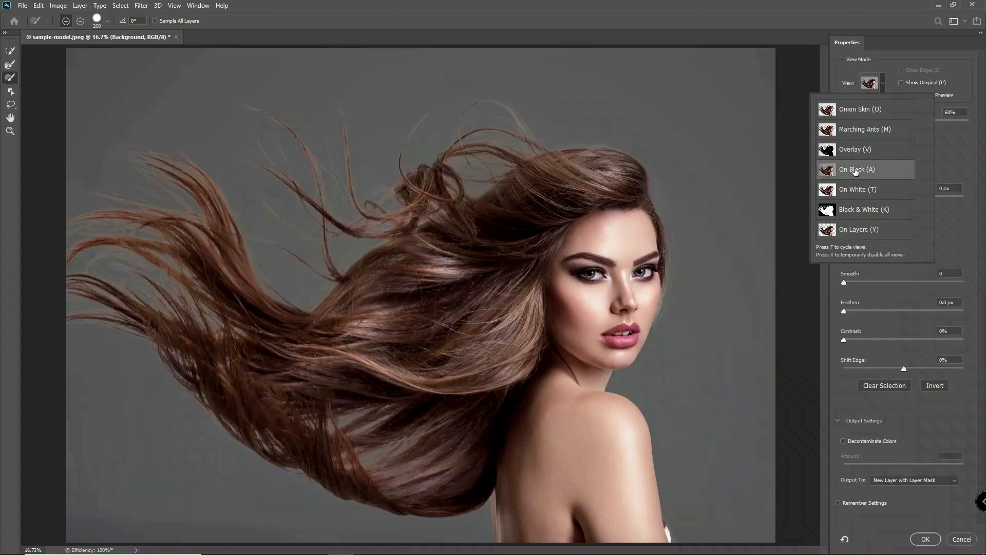
left_click(968, 164)
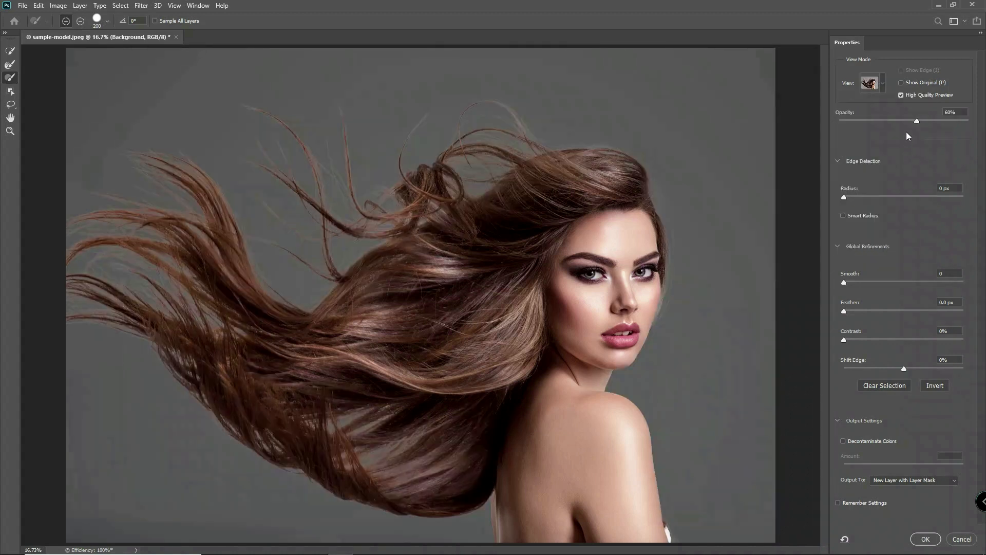
left_click_drag(910, 122, 943, 125)
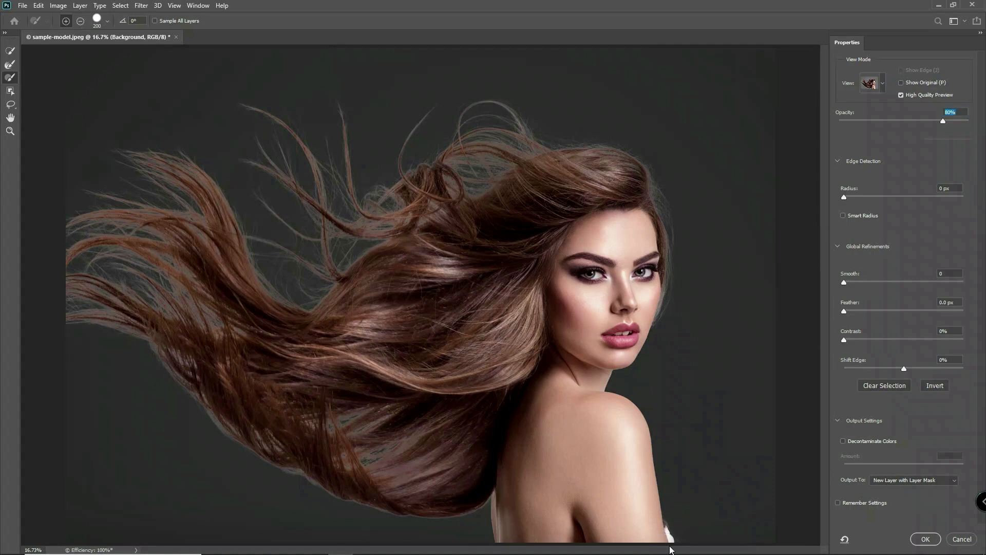
Step: Enlarge the brush and paint back the solid hair area where it meets the woman's back
key("ctrl+minus")
key("ctrl+minus")
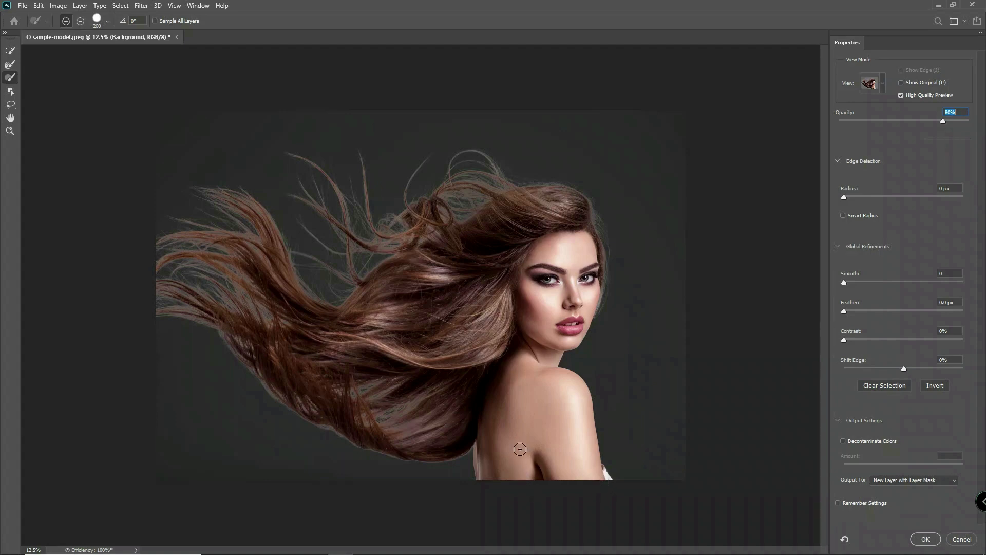
key("ctrl+plus")
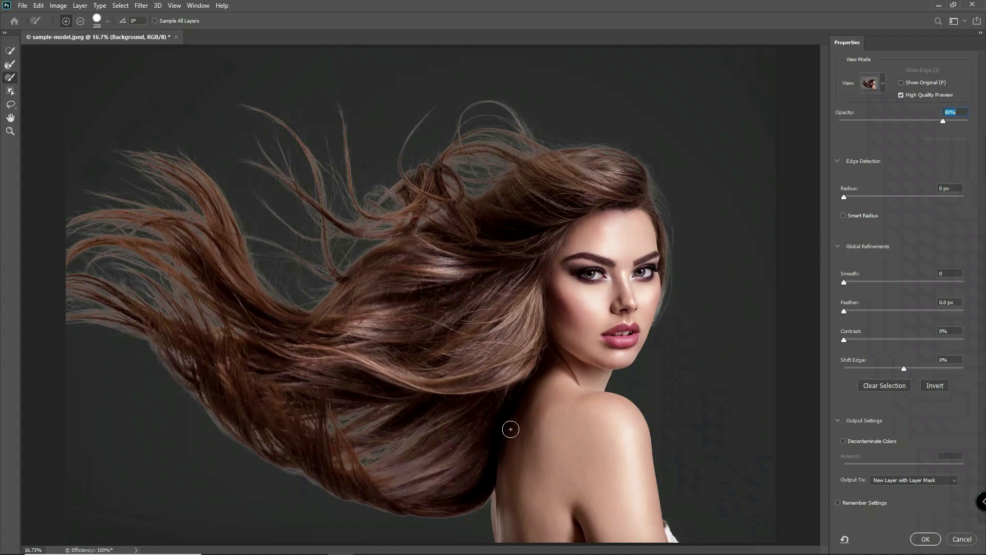
key("bracketright")
key("bracketright")
key("bracketright")
key("bracketright")
key("bracketright")
mouse_move(473, 452)
left_mouse_down()
mouse_move(501, 430)
mouse_move(484, 458)
mouse_move(466, 421)
mouse_move(474, 460)
mouse_move(520, 386)
mouse_move(504, 360)
mouse_move(510, 403)
left_mouse_up()
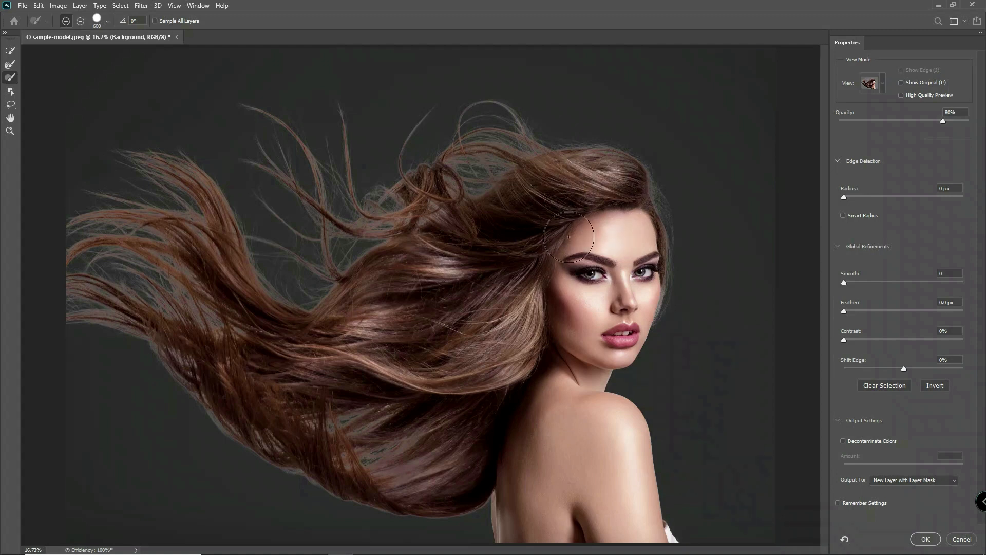
Step: Reduce the brush size to 500 and set the On Black preview opacity to 100%
key("8")
key("bracketleft")
left_click_drag(944, 121, 982, 124)
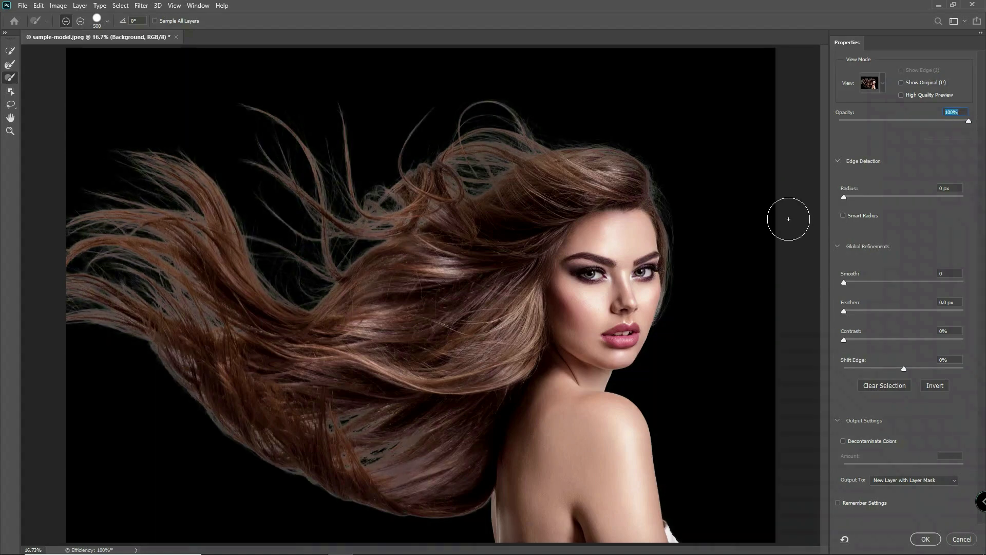
Step: Check the selection in the Overlay view and return to the On Black view
key("v")
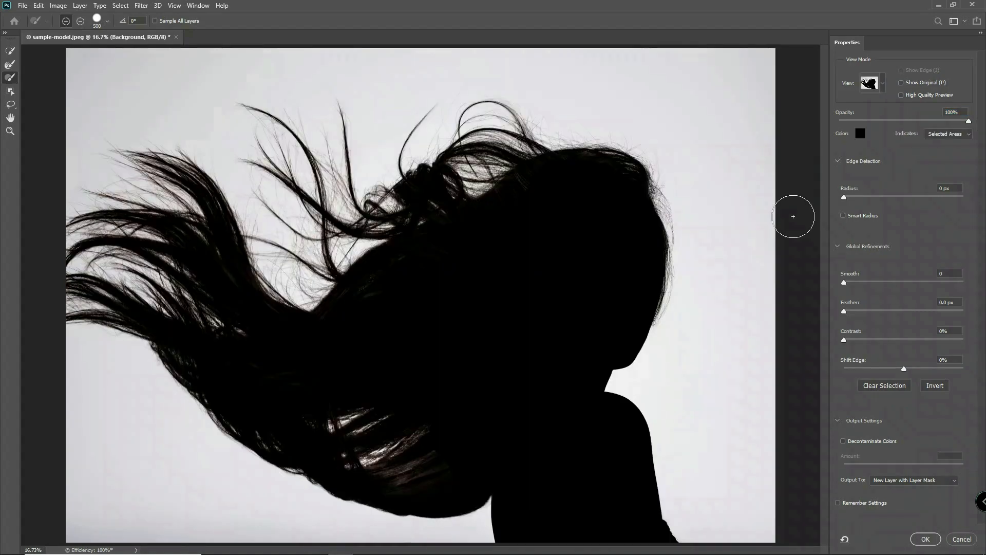
left_click(870, 85)
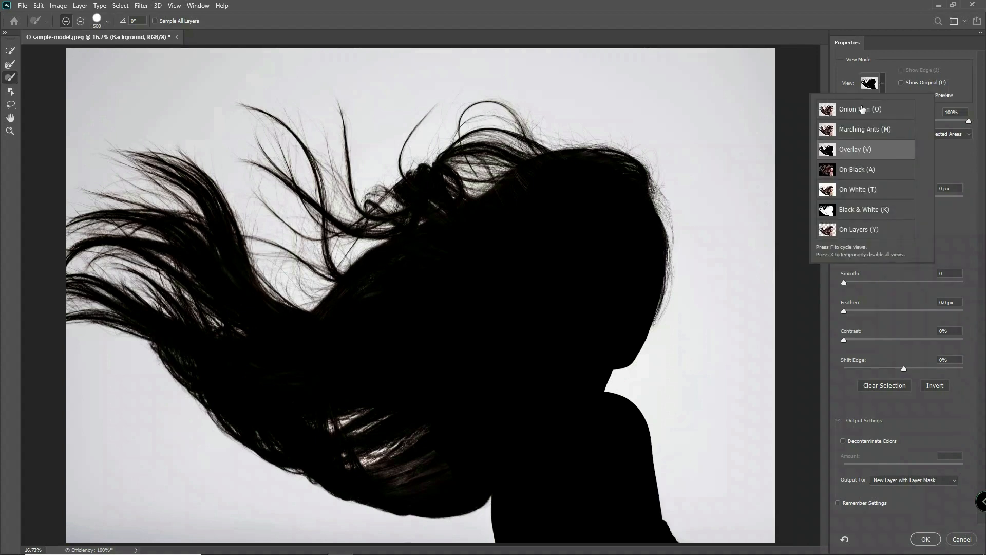
left_click(862, 109)
left_click(871, 91)
left_click(871, 83)
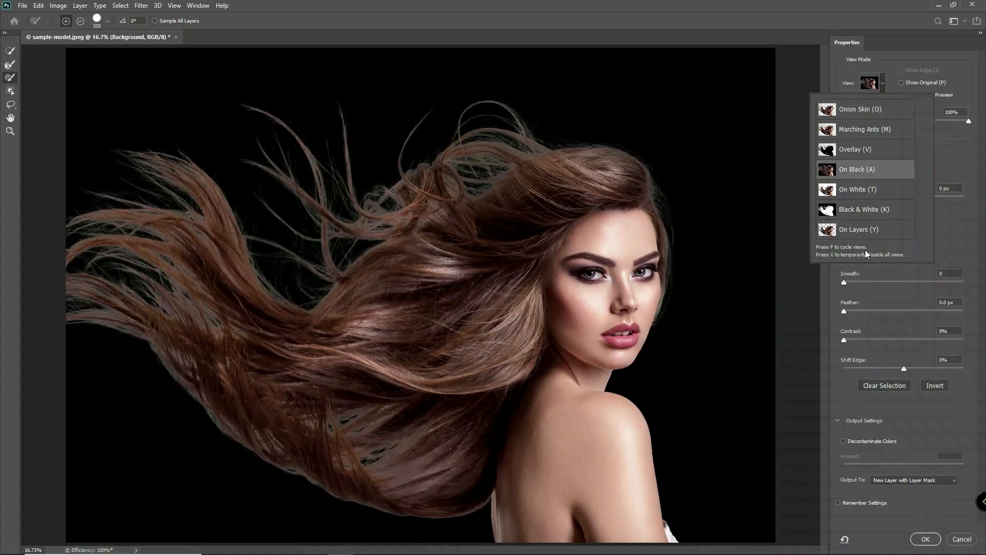
left_click(963, 244)
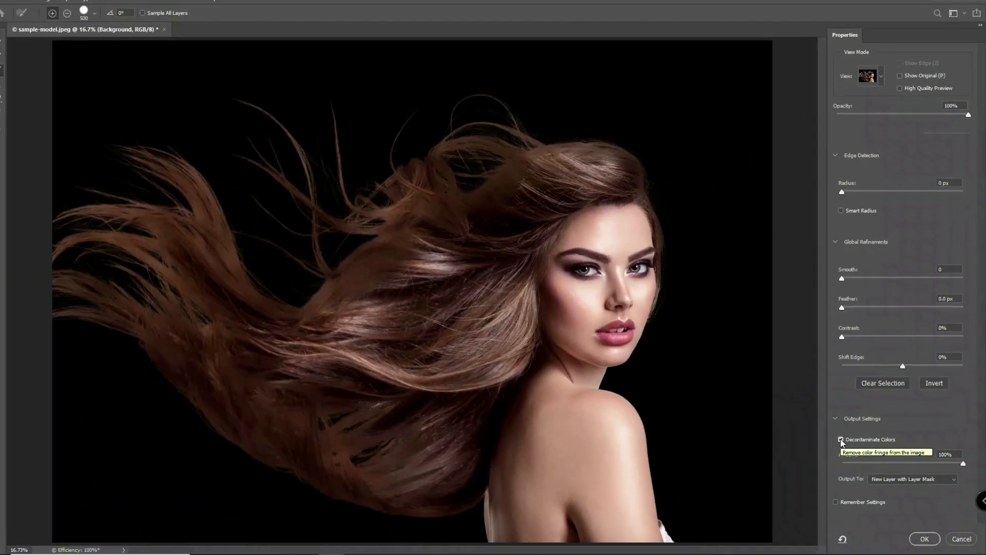
Step: Enable Decontaminate Colors at 100% and output the selection to New Layer with Layer Mask
left_click(806, 411)
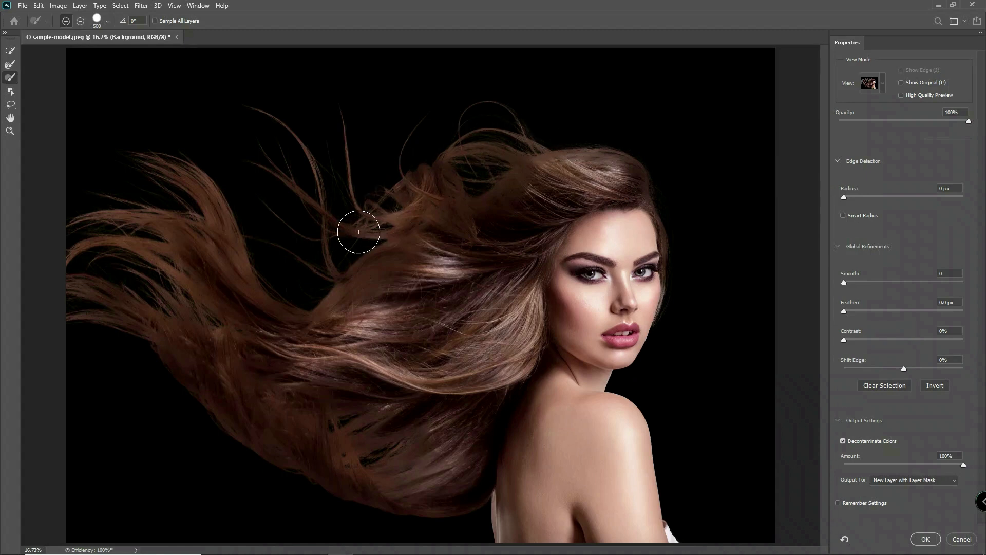
key("b")
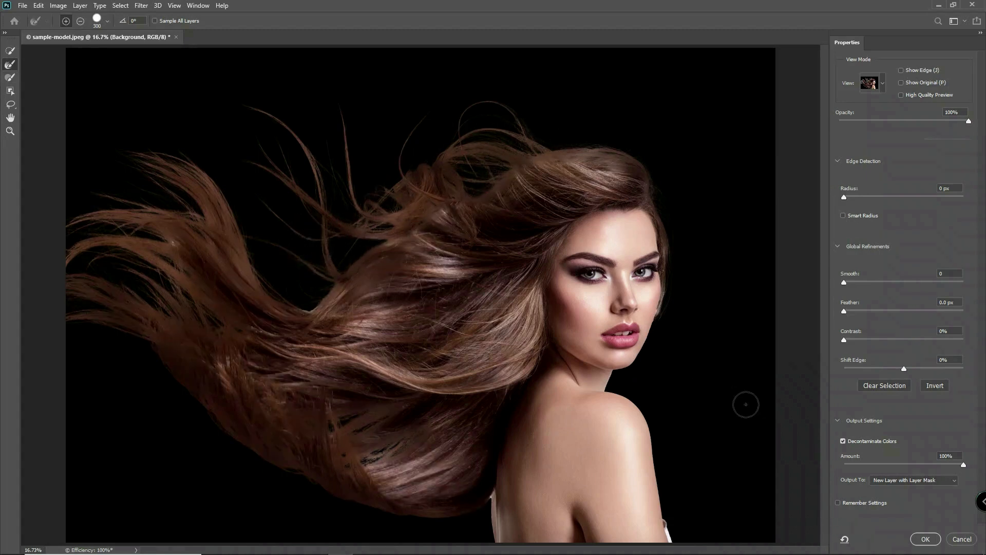
left_click(889, 482)
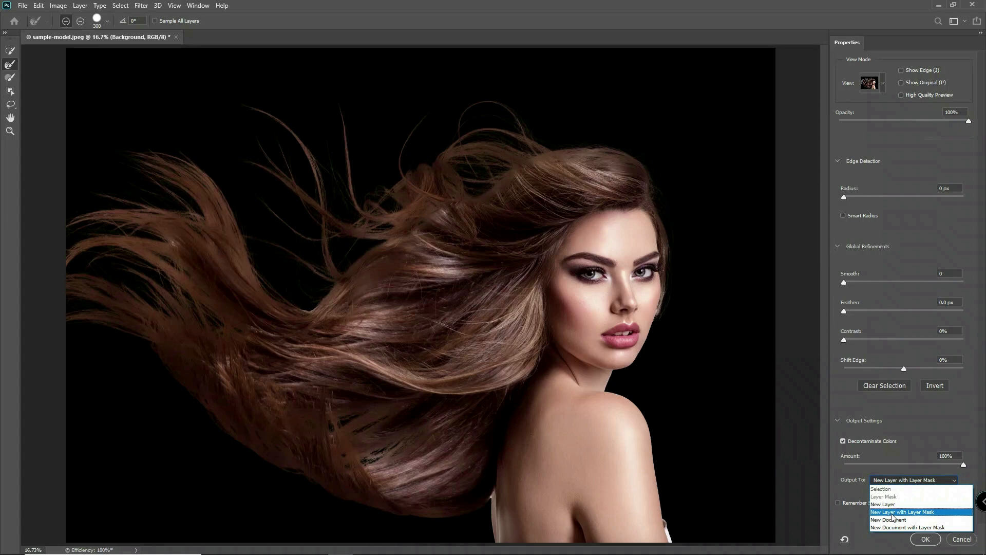
left_click(892, 512)
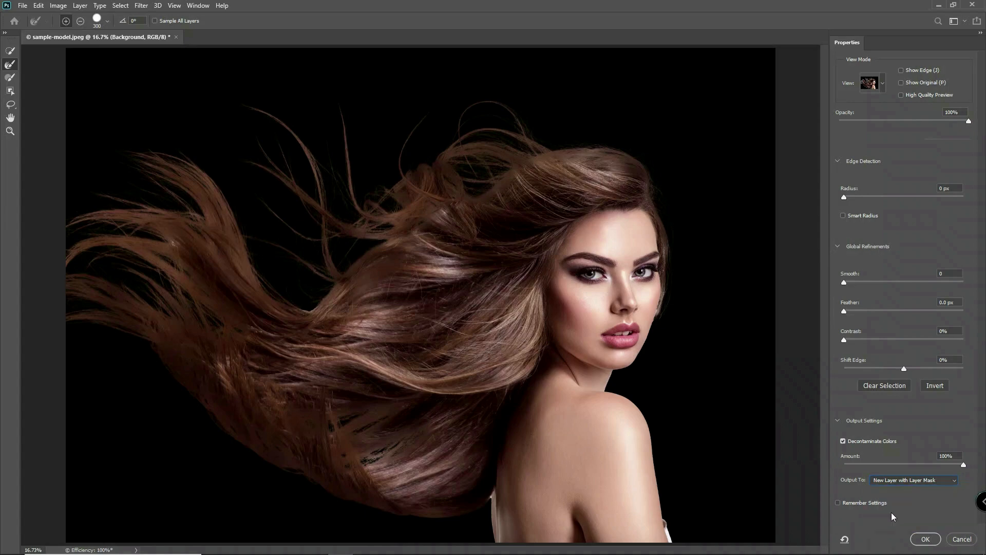
left_click(927, 540)
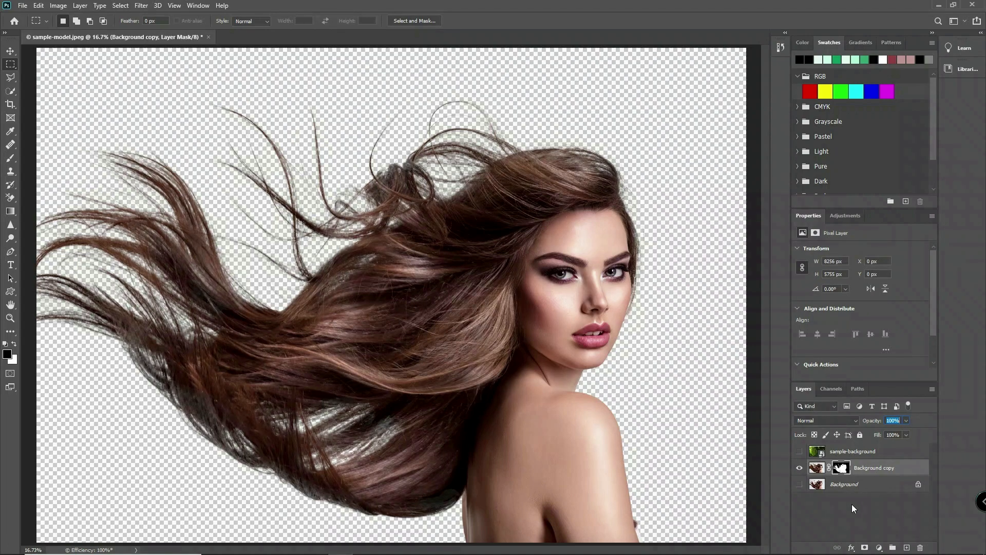
Step: Compare the cutout with the original photo by isolating the Background layer and restoring the previous layer visibility
left_click(800, 484, "alt")
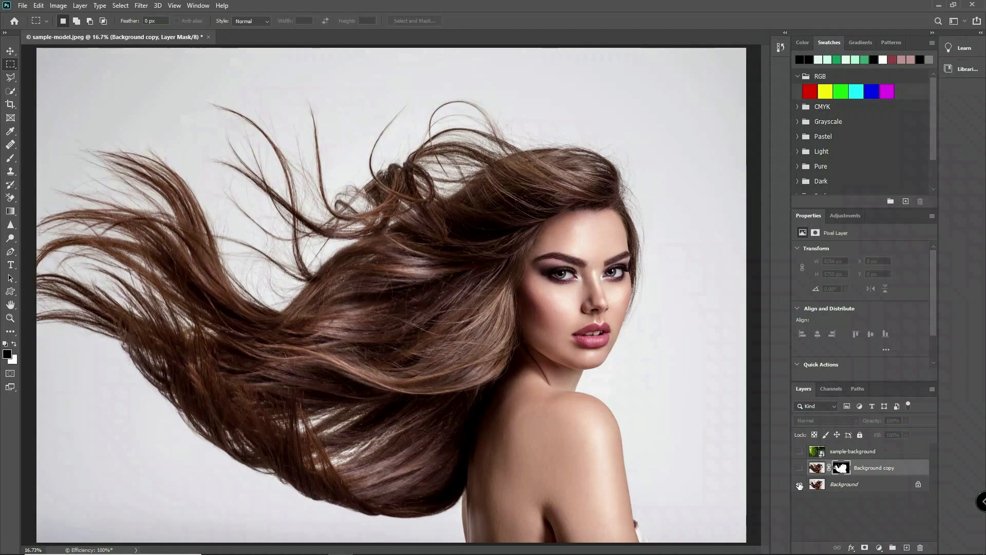
left_click(800, 484, "alt")
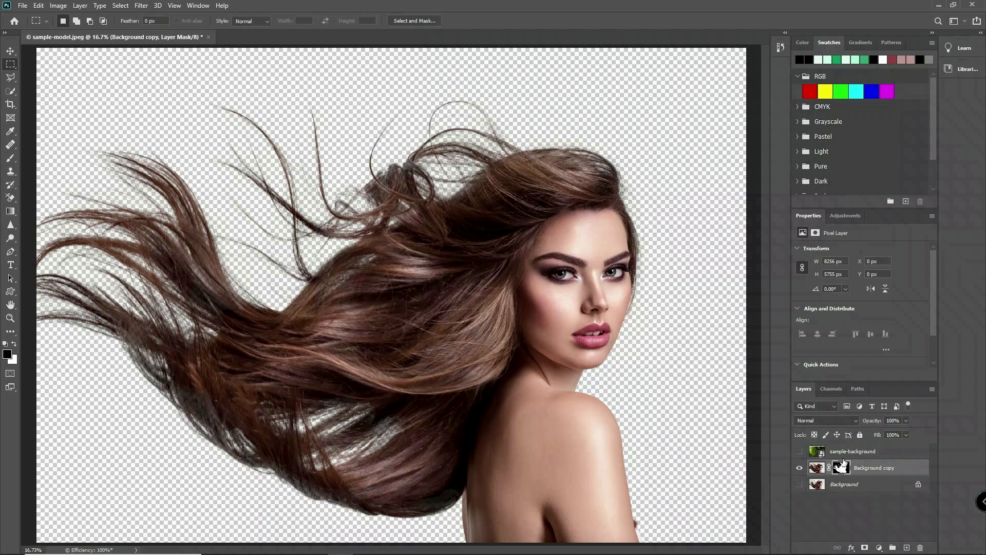
Step: Show the sample-background forest layer and clip it to the Background copy layer
left_click(846, 453)
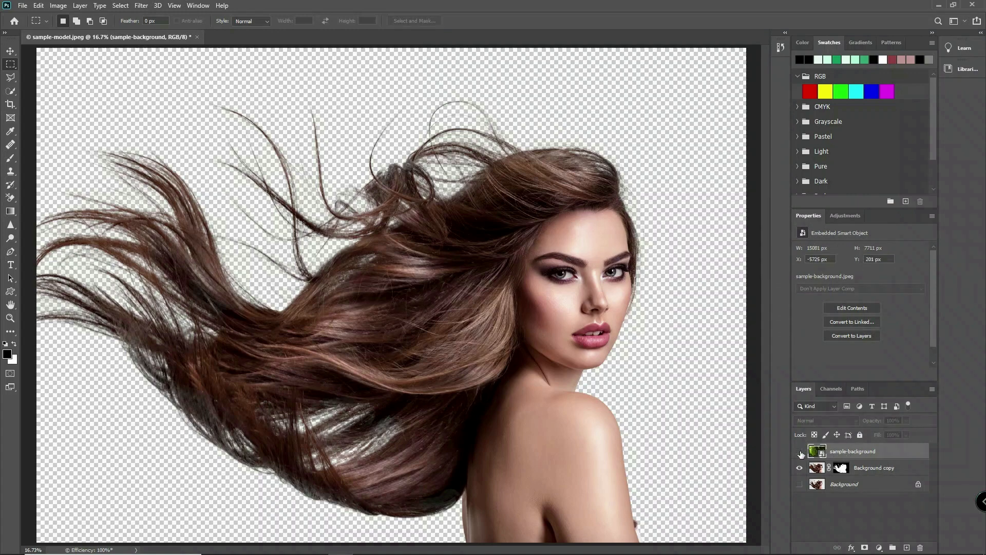
left_click(800, 452)
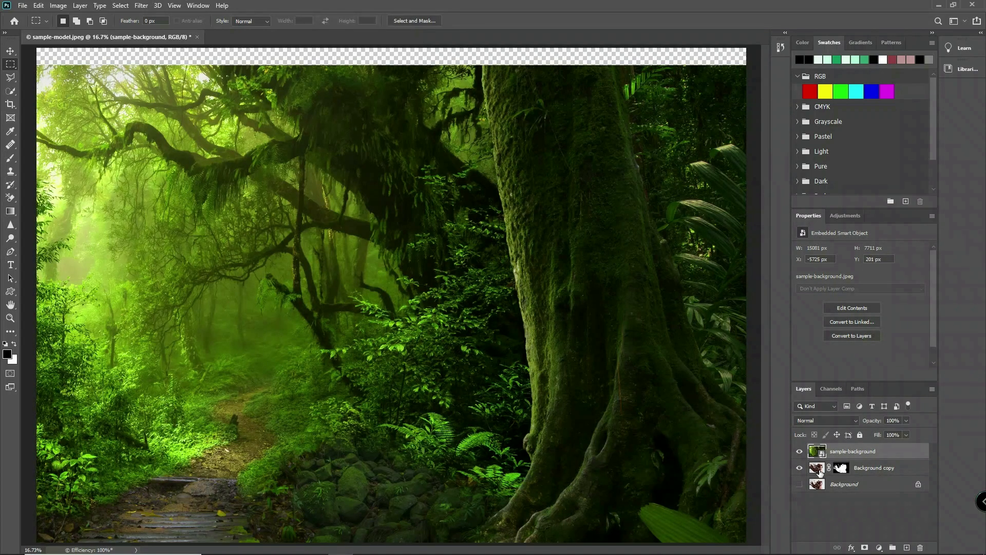
left_click(816, 467)
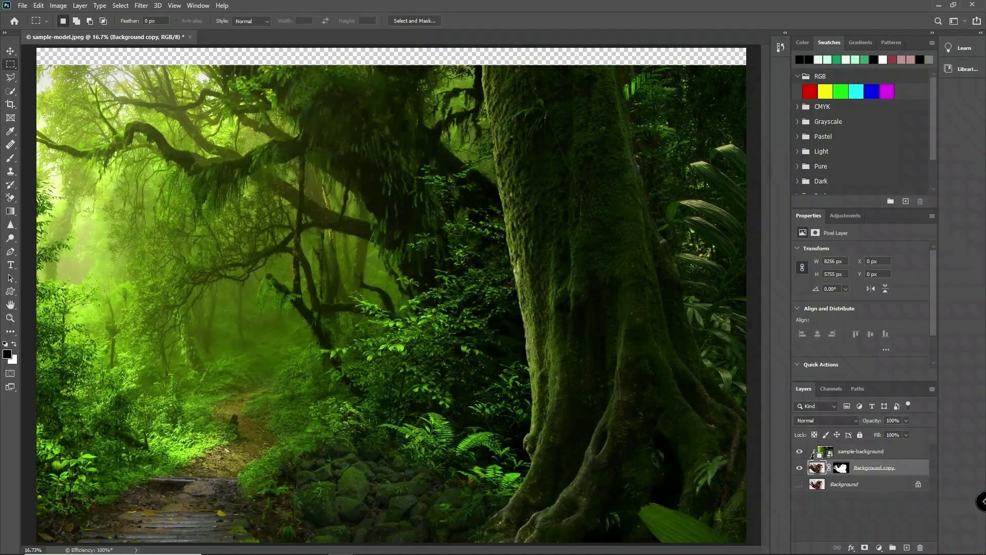
left_click(808, 455, "alt")
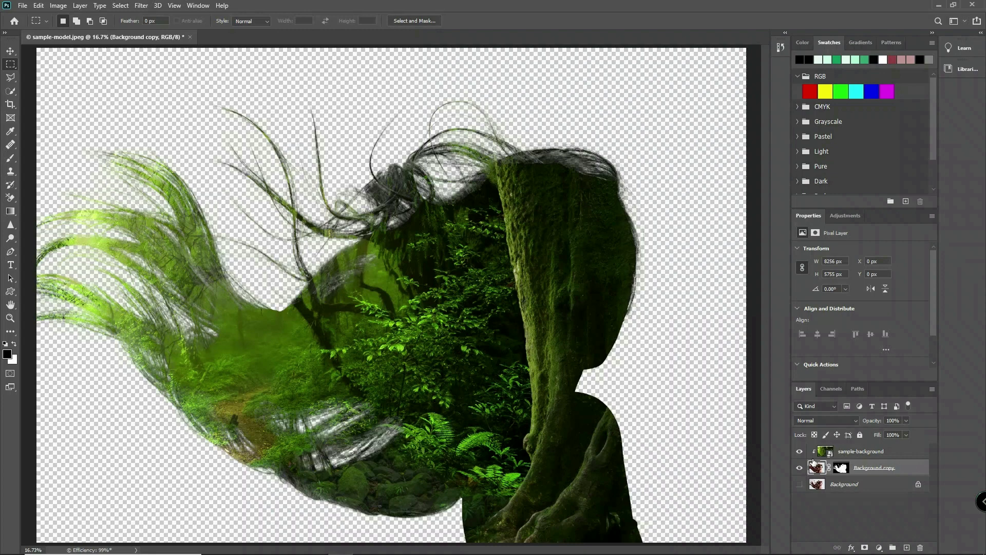
Step: Add a layer mask to the sample-background layer and set up the Gradient tool with the radial style
left_click(816, 457)
key("v")
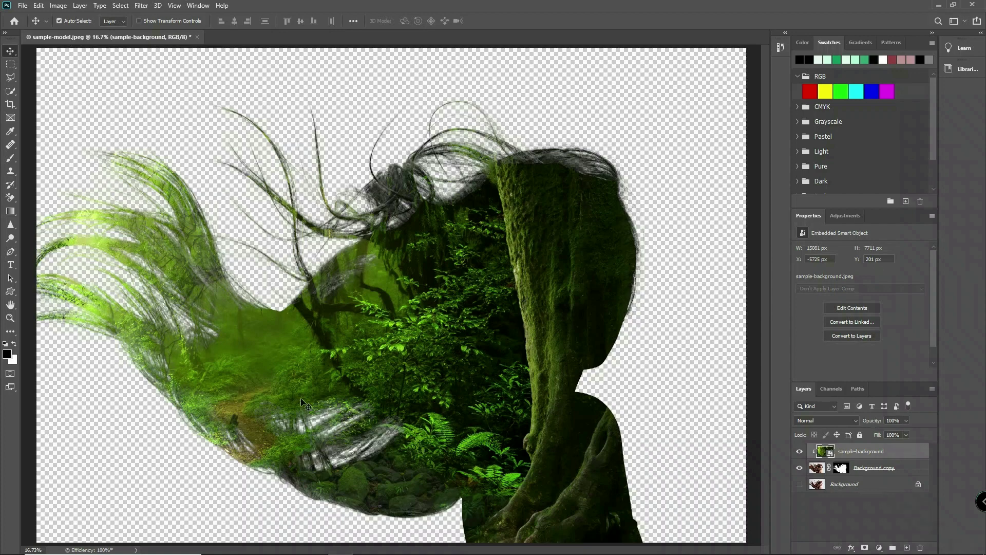
left_click(9, 212)
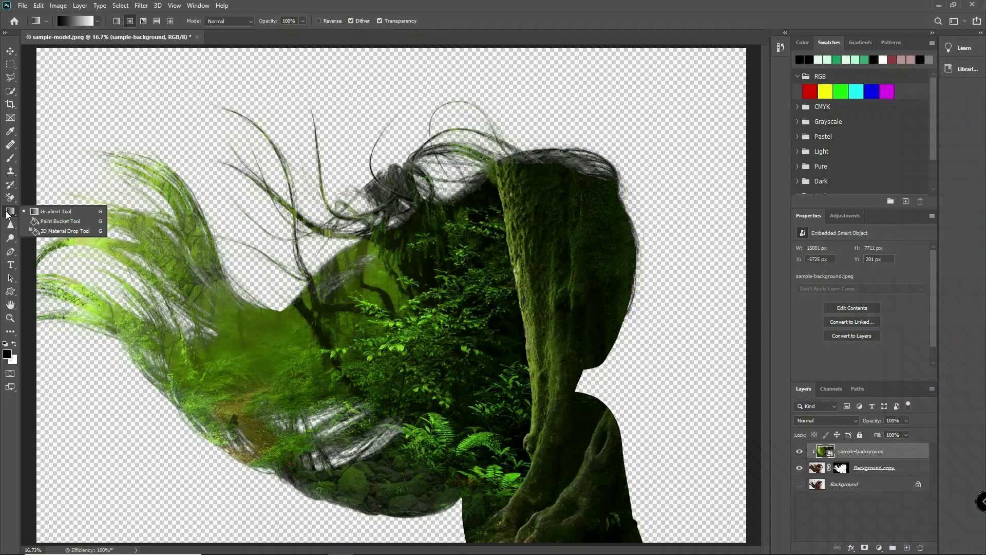
left_click(131, 22)
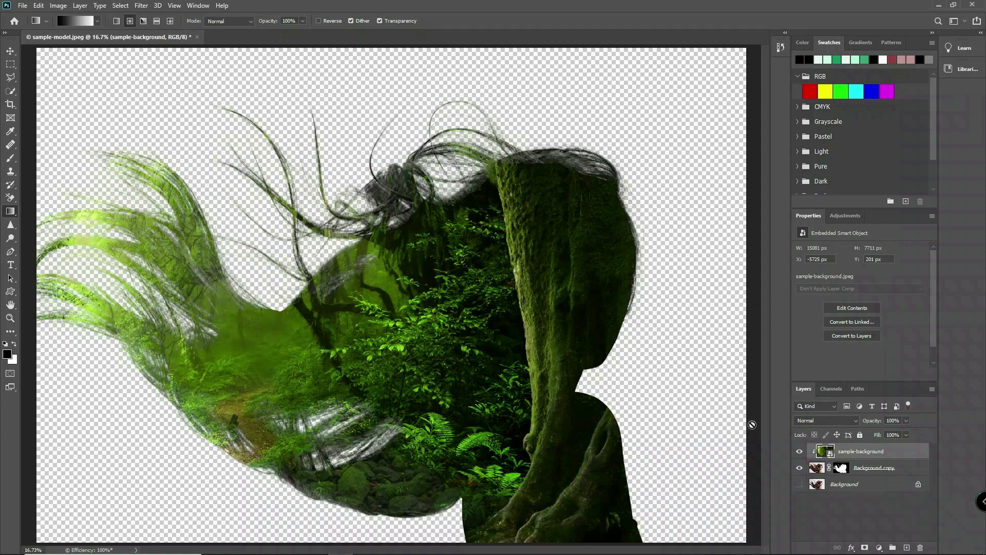
mouse_move(861, 554)
left_click(865, 548)
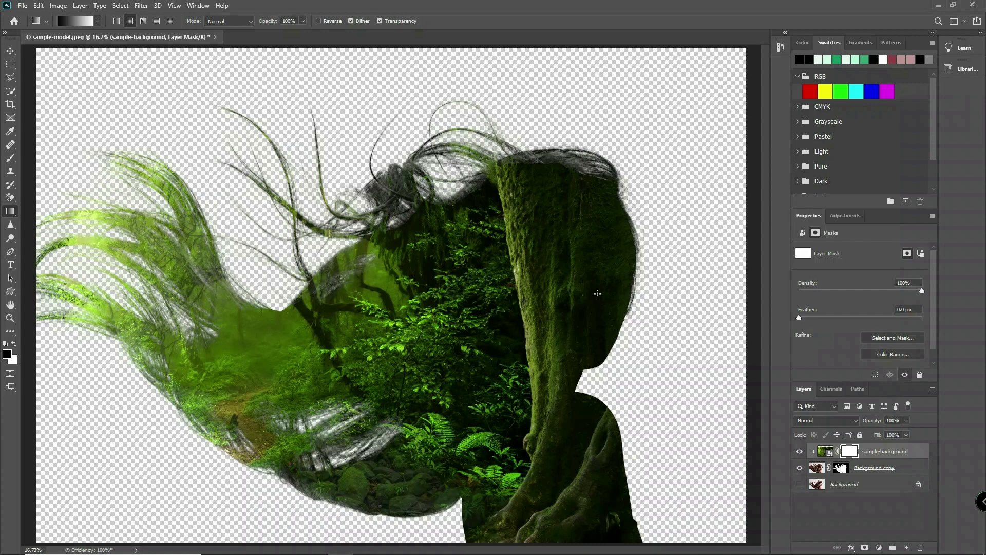
Step: Reveal the woman's face by drawing a radial gradient on the forest layer's mask from her face towards the lower hair
left_click_drag(597, 247, 489, 386)
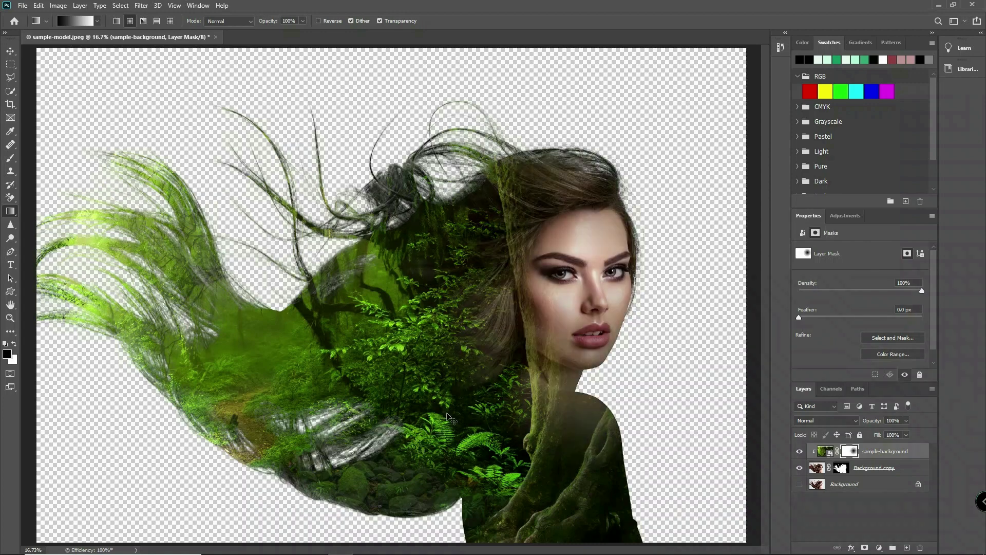
key("ctrl+z")
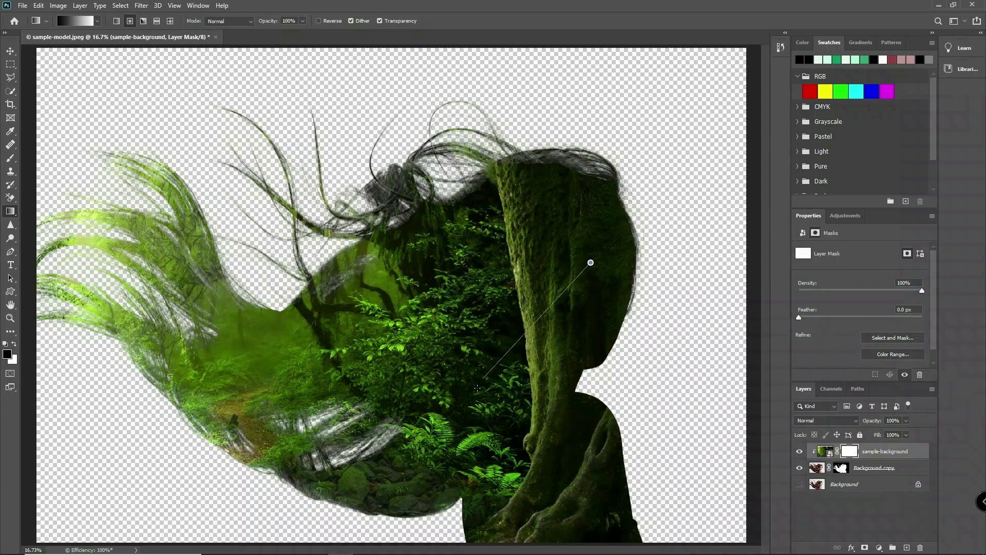
key("ctrl+shift+z")
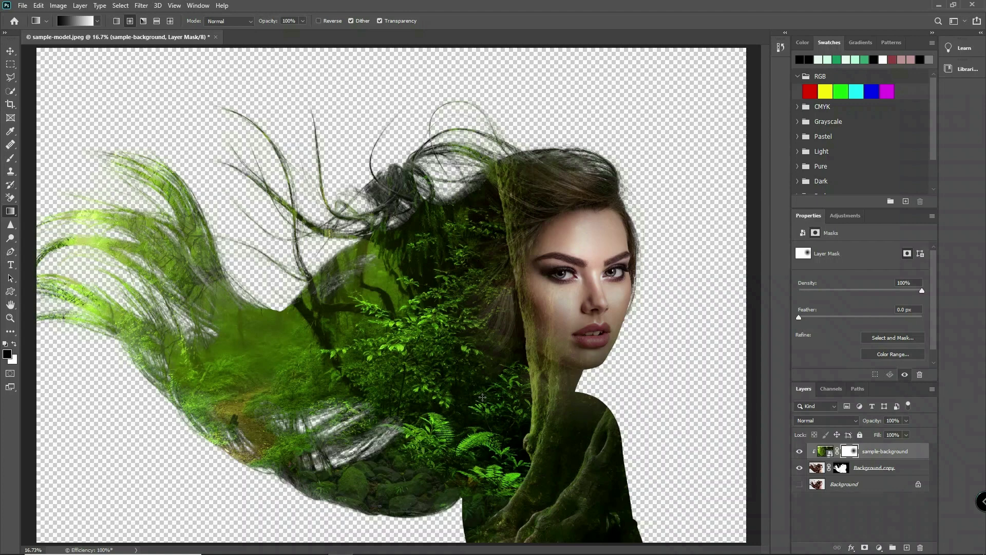
key("v")
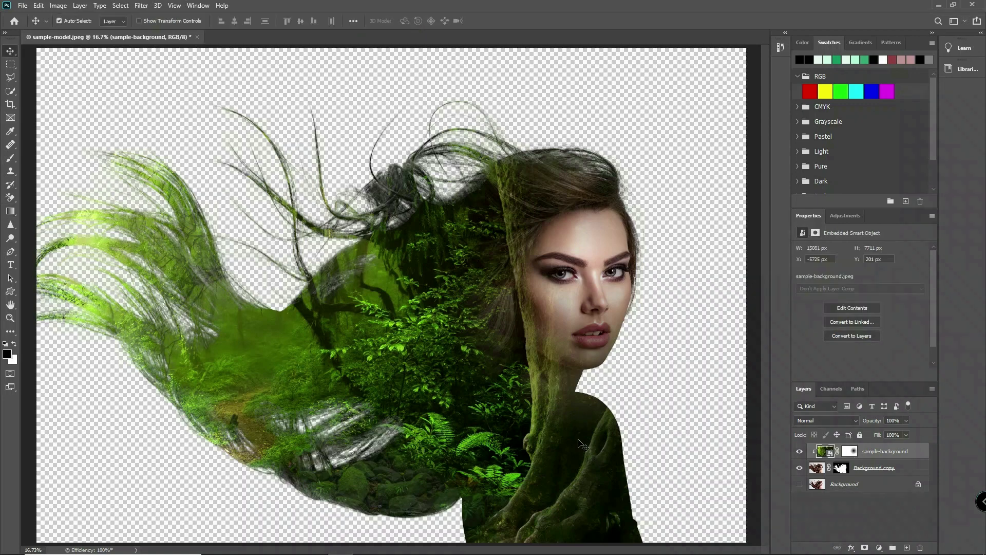
Step: Create a Gradient fill layer using the Blue_11 preset from the Blues group
left_click(880, 548)
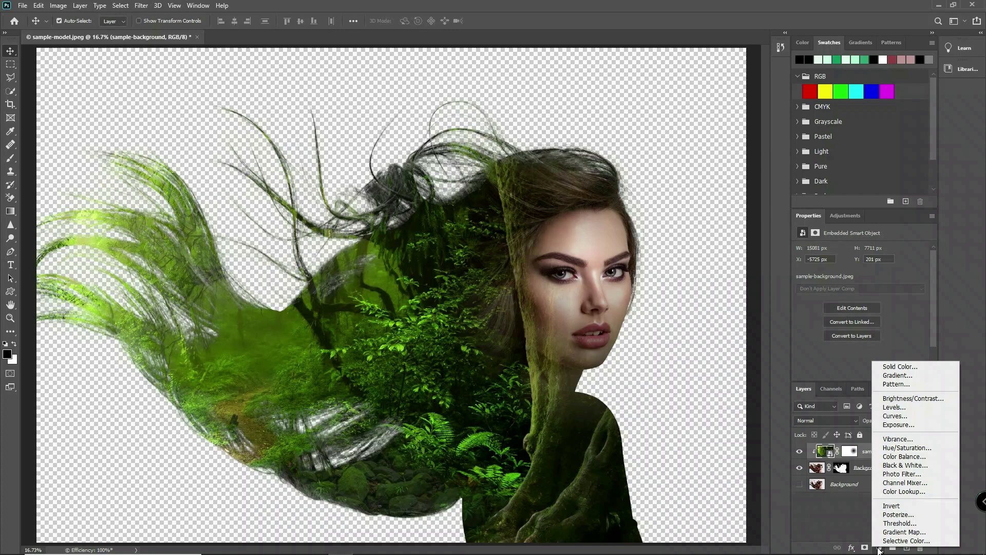
left_click(911, 376)
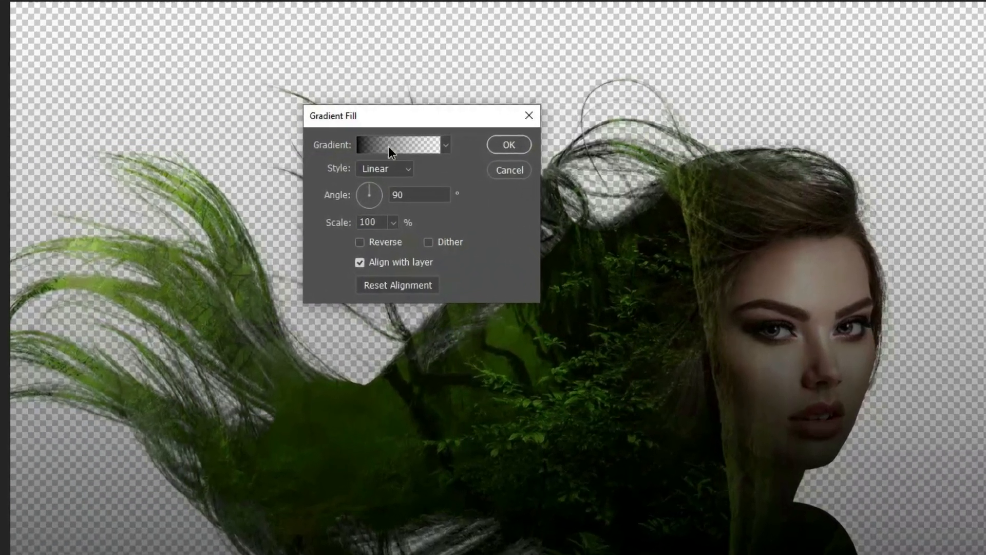
left_click(389, 146)
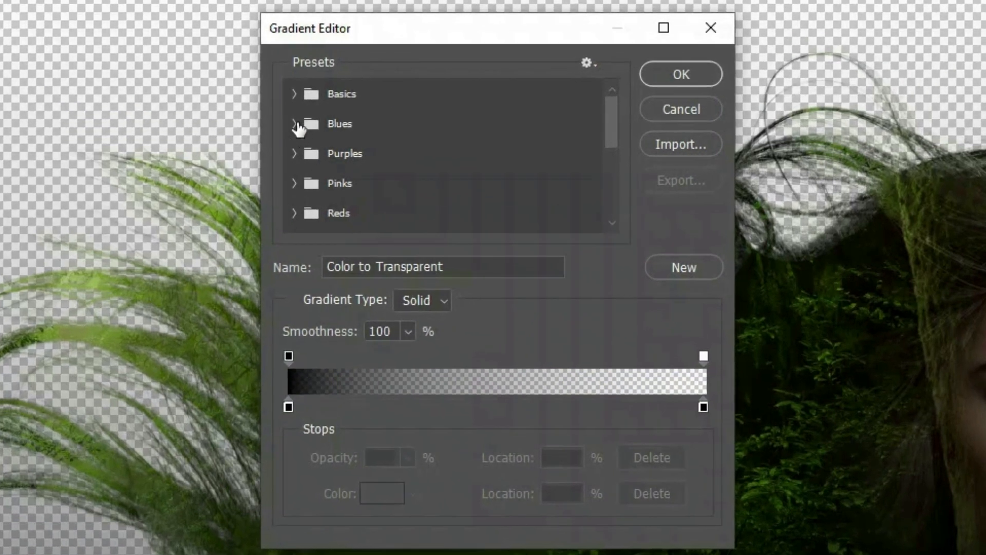
left_click(295, 124)
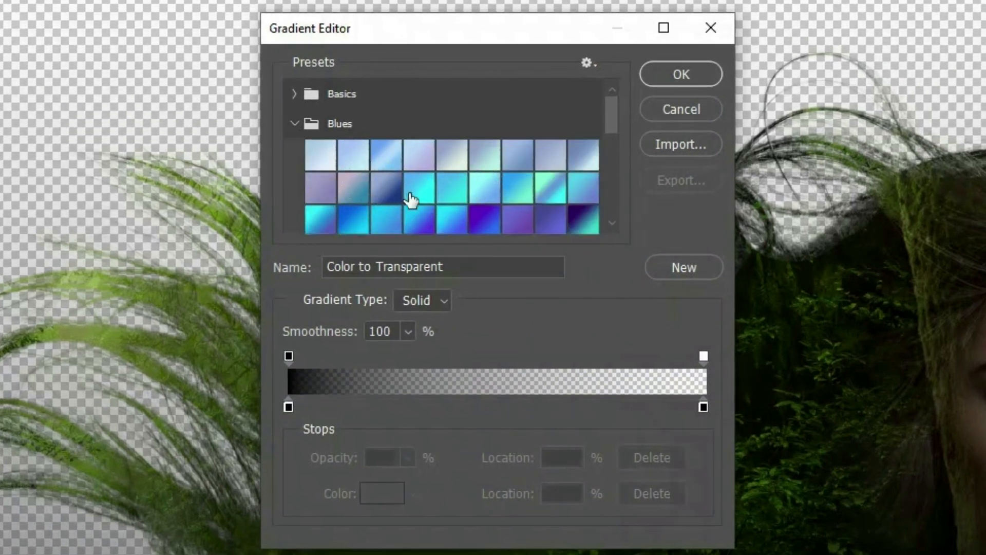
left_click(355, 189)
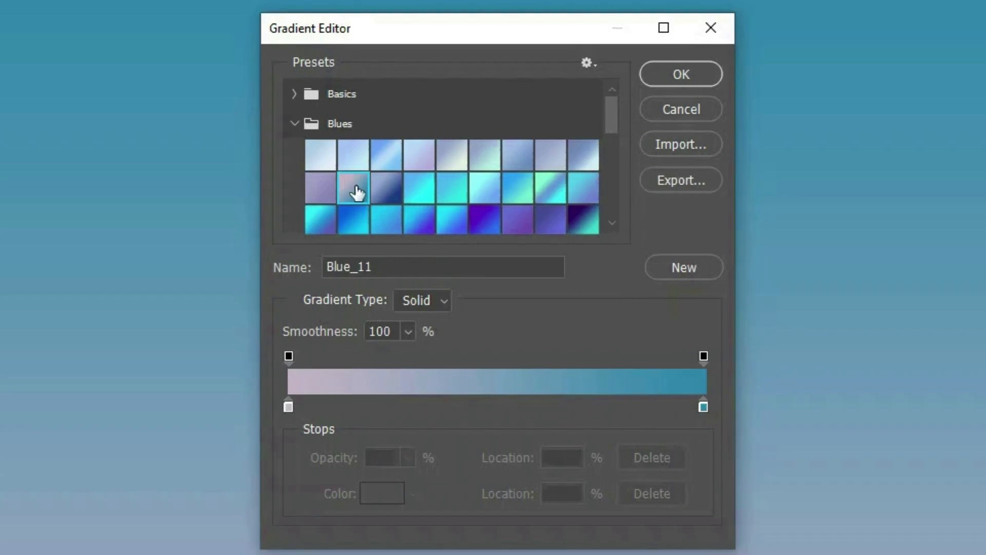
left_click(678, 75)
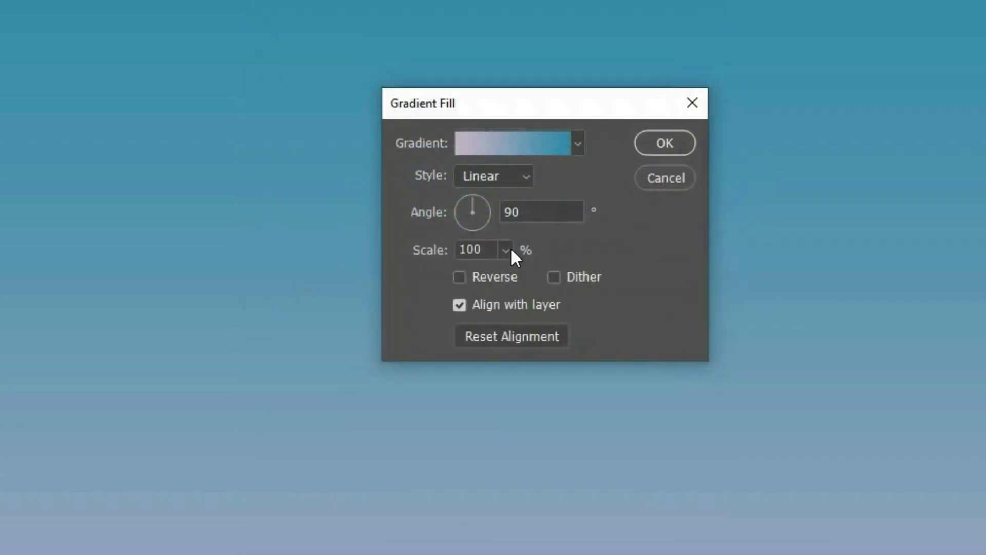
Step: Set the gradient fill's angle to -41.38° and move its layer beneath the Background copy layer
left_click(484, 222)
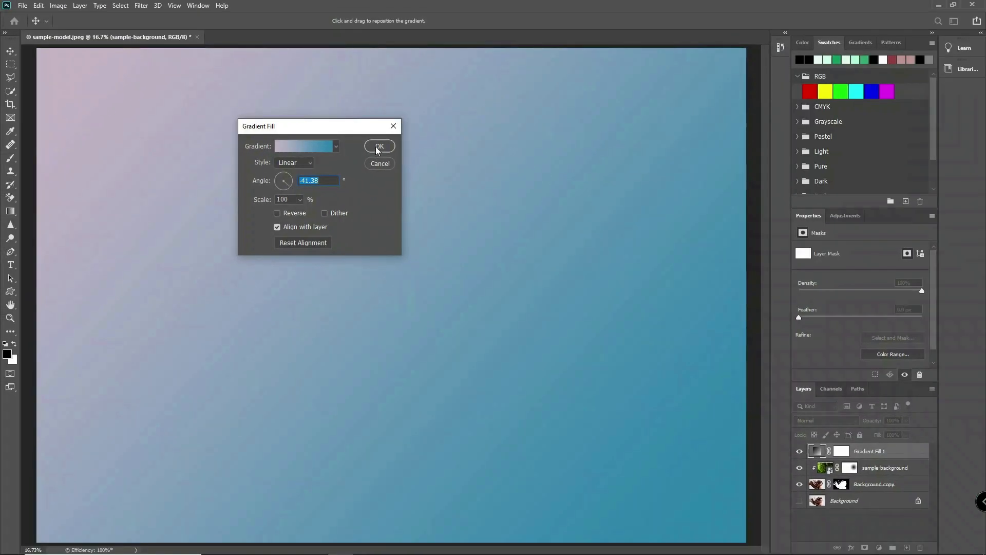
left_click(378, 148)
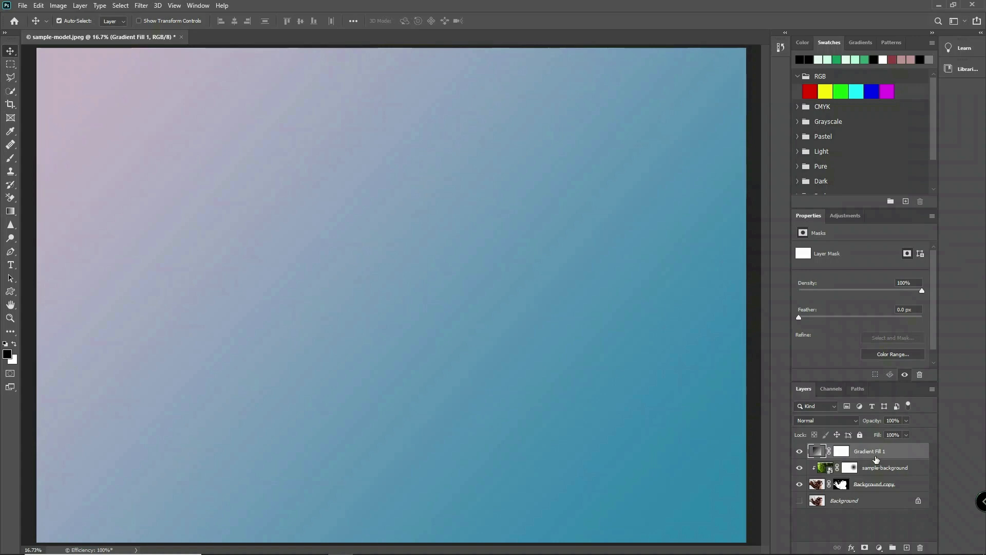
left_click_drag(876, 459, 876, 468)
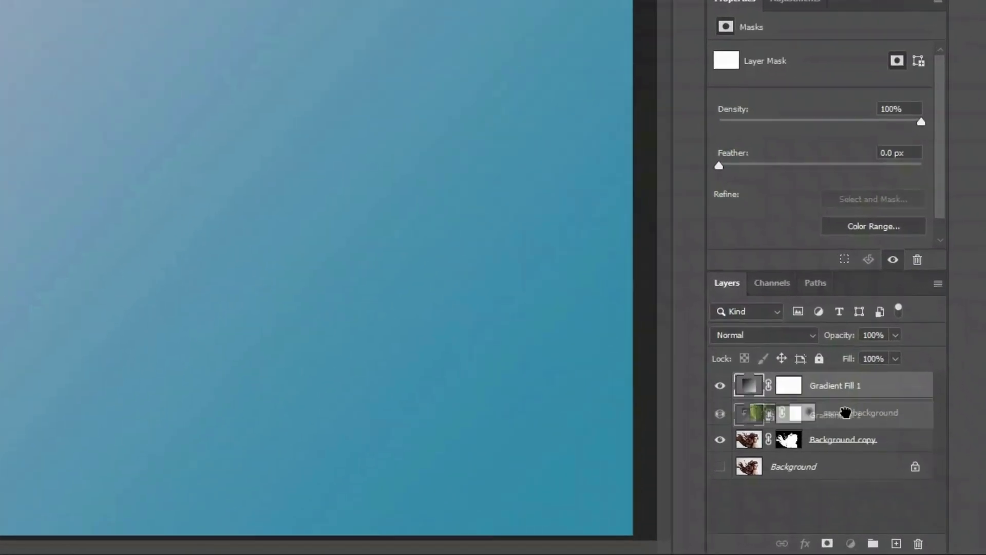
left_click_drag(845, 412, 830, 430)
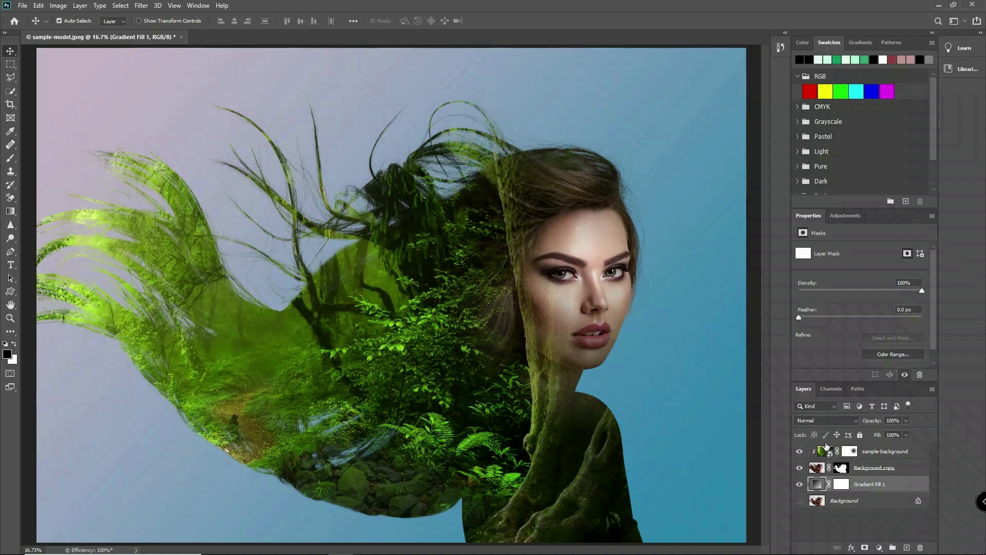
Step: Duplicate the sample-background layer and delete the layer mask from the duplicate
left_click(818, 454)
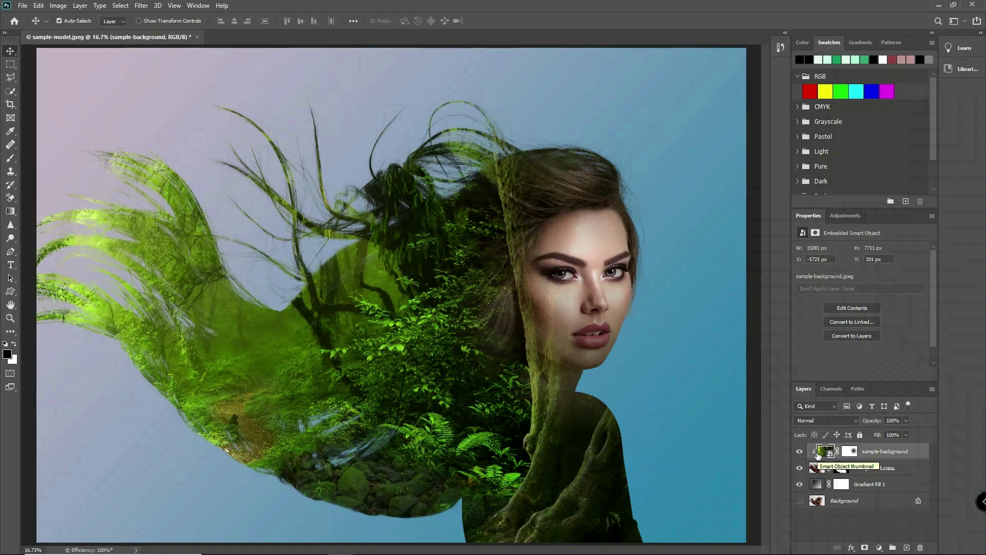
key("ctrl")
key("ctrl+j")
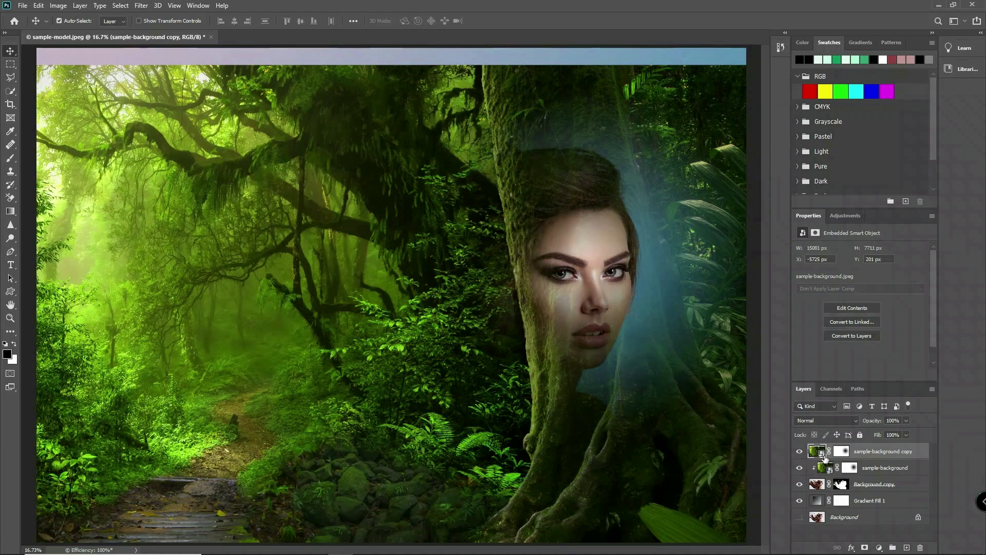
left_click_drag(843, 452, 920, 550)
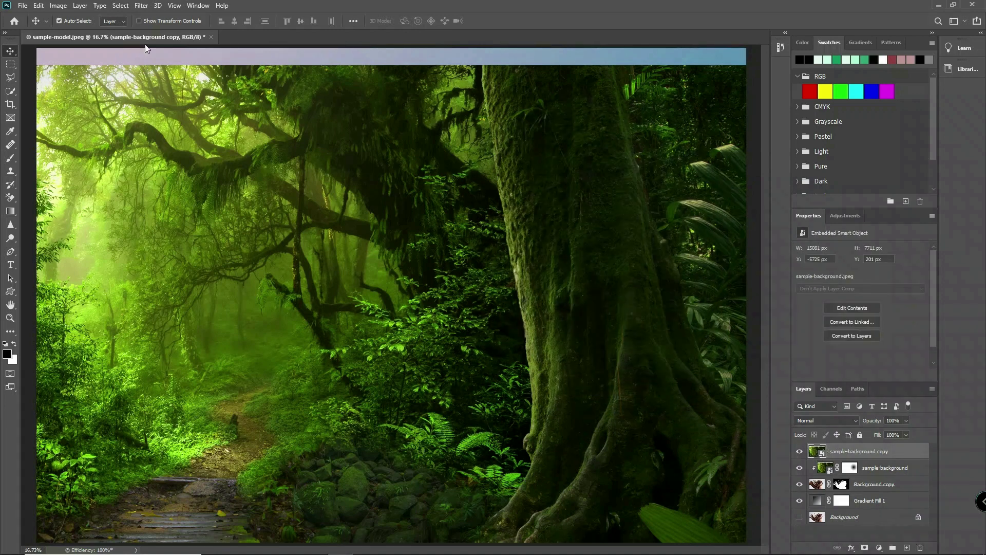
Step: Convert the sample-background copy smart object to layers
left_click(80, 6)
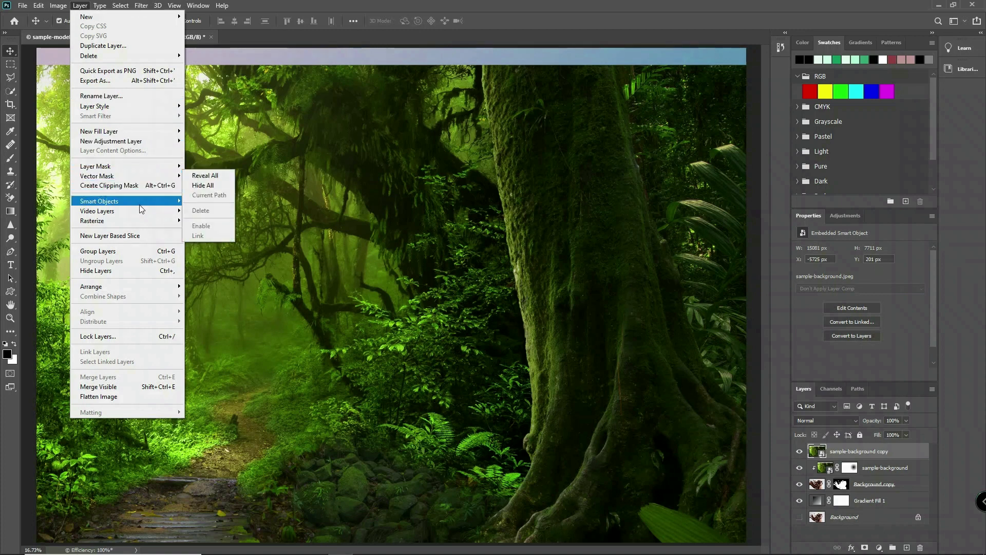
mouse_move(149, 207)
left_click(225, 350)
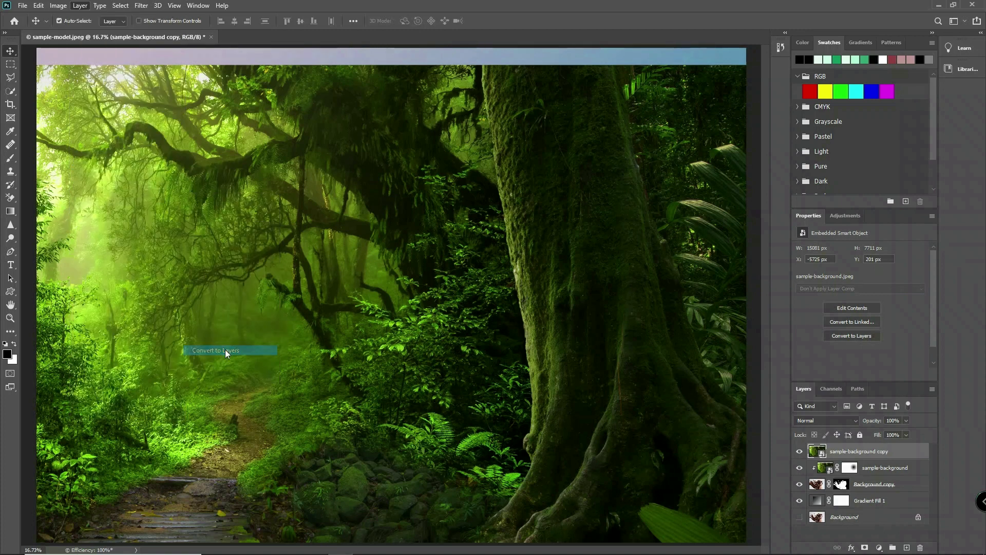
left_click(462, 209)
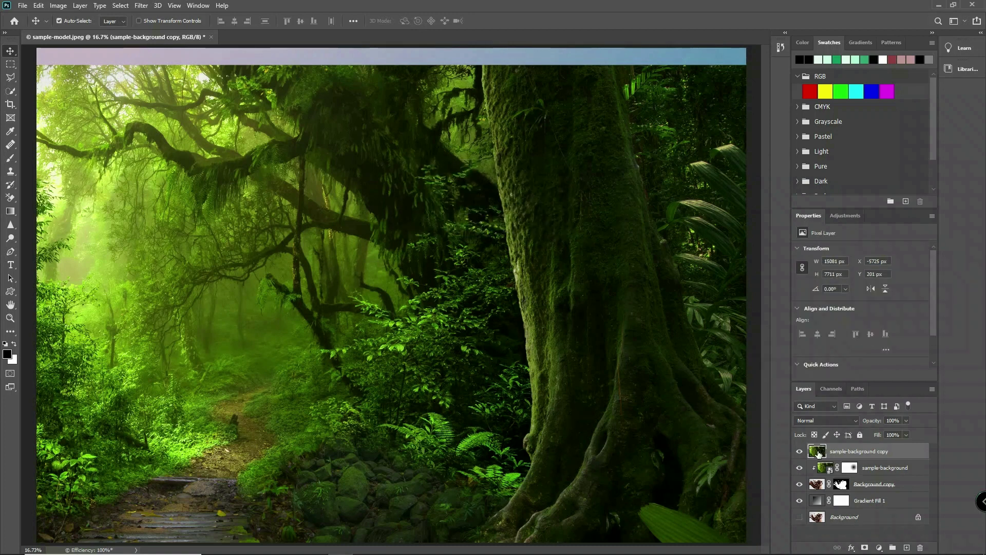
Step: Apply the Average blur to sample-background copy and move it beneath sample-background, clipped to the Background copy layer
left_click(141, 6)
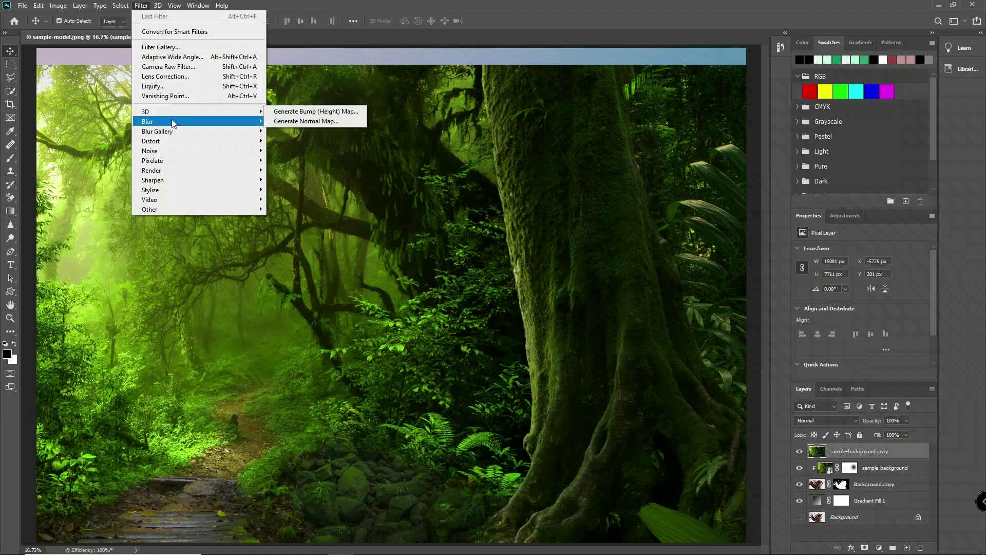
mouse_move(173, 124)
left_click(279, 121)
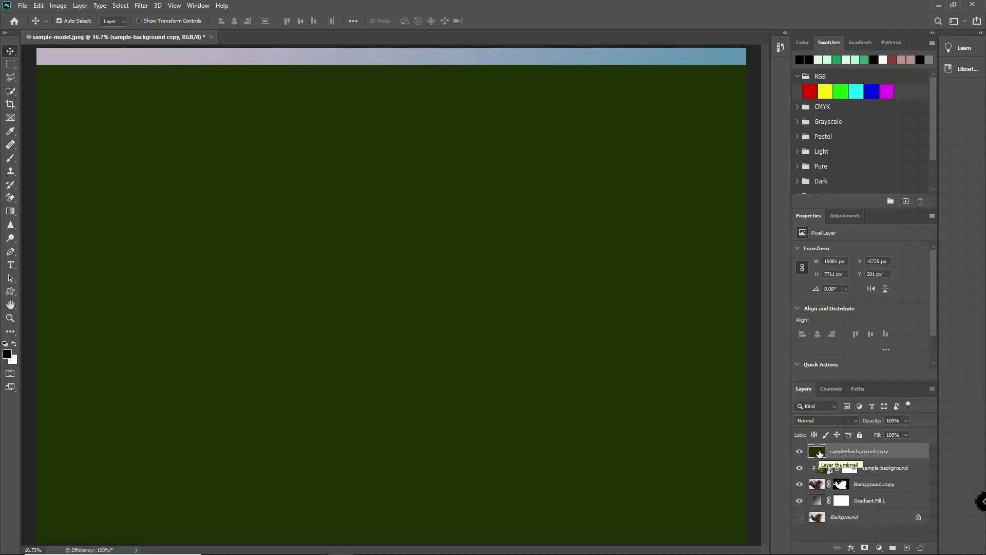
left_click_drag(819, 454, 822, 478)
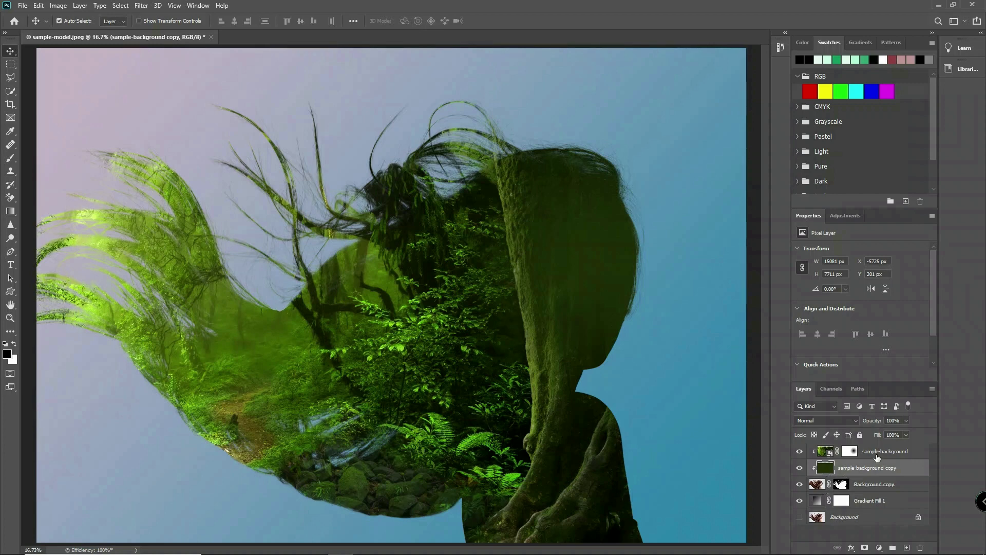
Step: Set the opacity of the averaged green sample-background copy layer to 20%
left_click_drag(877, 422, 852, 424)
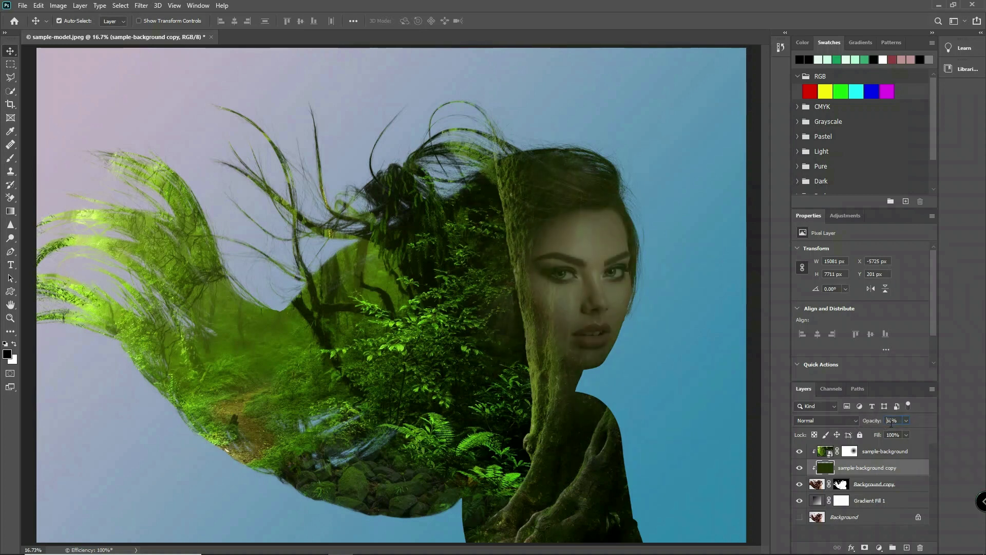
type("25")
key("Return")
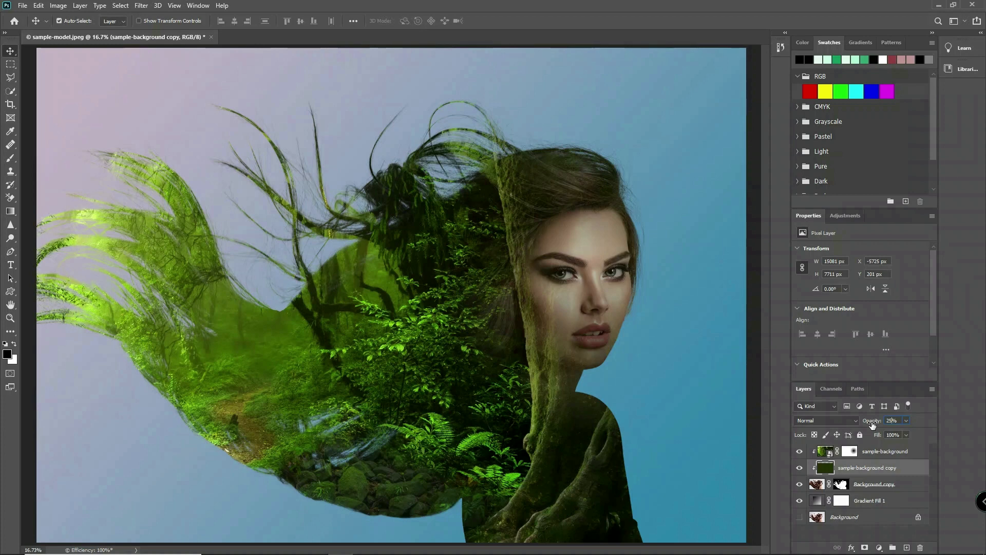
left_click_drag(872, 424, 871, 425)
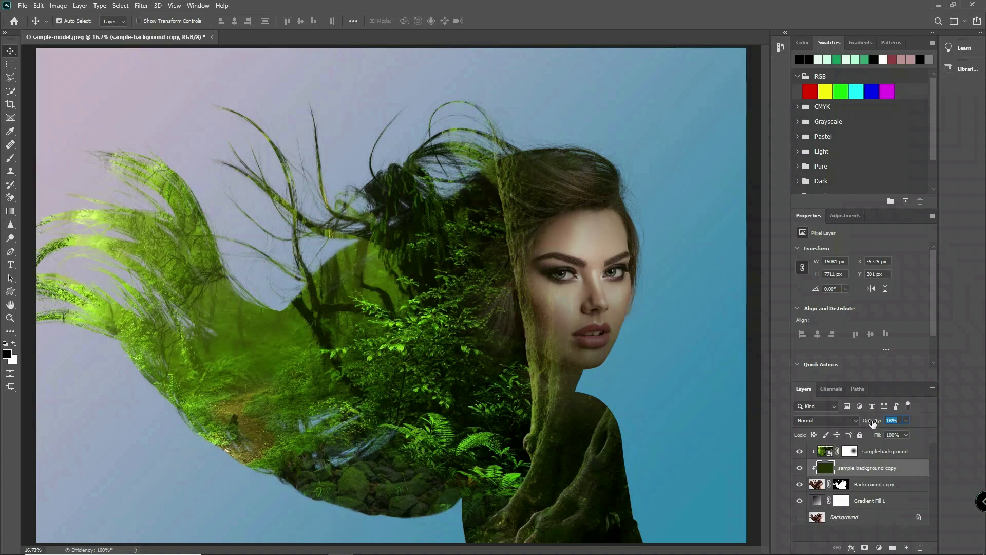
left_click(891, 422)
key("Up")
key("Up")
key("Return")
Step: Compare the finished composite with the original photo by isolating the Background layer and restoring the other layers
left_click(799, 518, "alt")
left_click(799, 518, "alt")
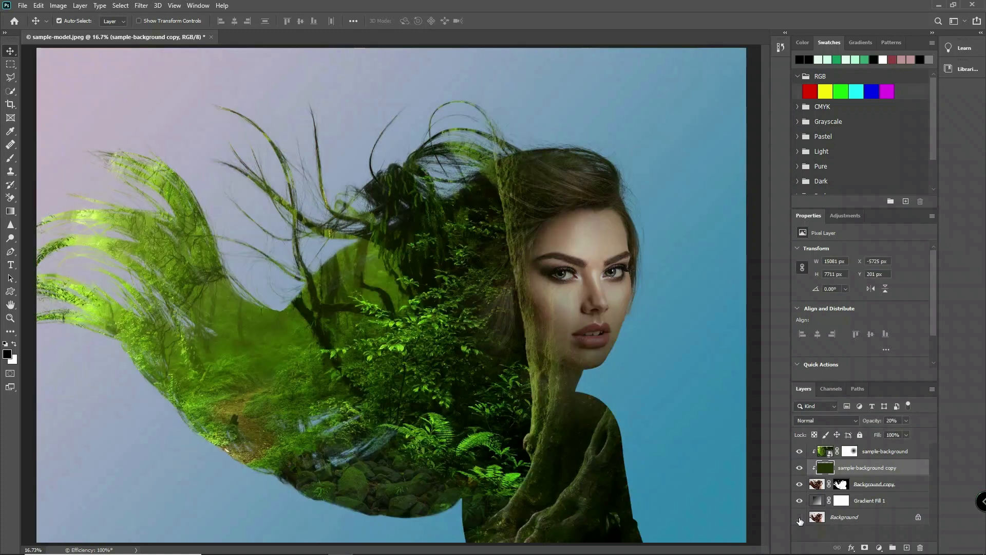